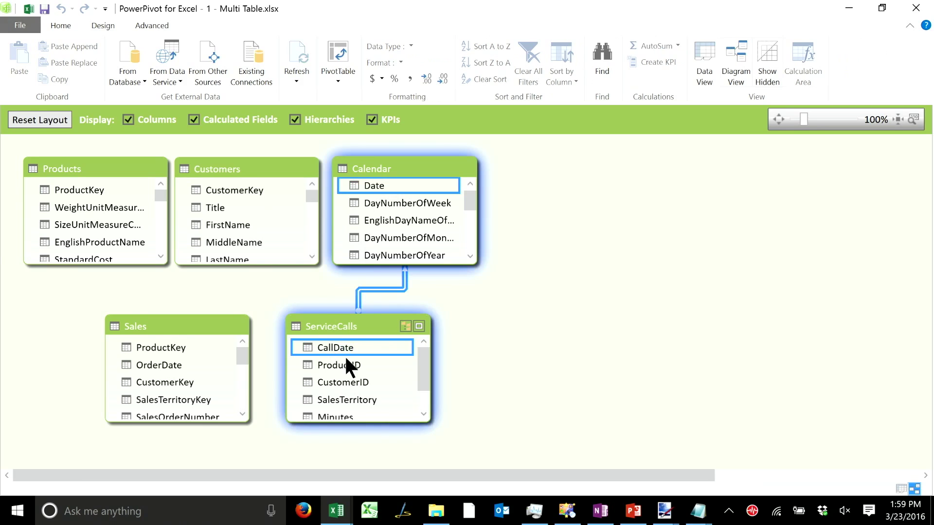
# Relate Sales OrderDate to Calendar Date, Sales ProductKey and ServiceCalls ProductID to Products ProductKey, and Sales CustomerKey and ServiceCalls CustomerID to Customers CustomerKey.
pyautogui.moveTo(340, 347)
pyautogui.mouseDown()
pyautogui.moveTo(317, 233)
pyautogui.moveTo(339, 343)
pyautogui.mouseUp()
pyautogui.moveTo(176, 366); pyautogui.dragTo(365, 189)
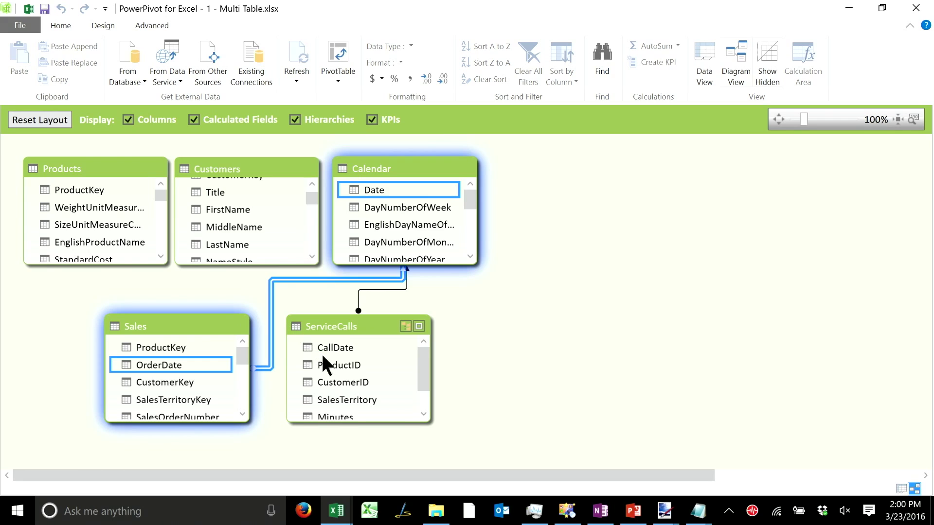
pyautogui.moveTo(337, 366); pyautogui.dragTo(93, 193)
pyautogui.moveTo(171, 348); pyautogui.dragTo(97, 187)
pyautogui.moveTo(177, 383); pyautogui.dragTo(212, 191)
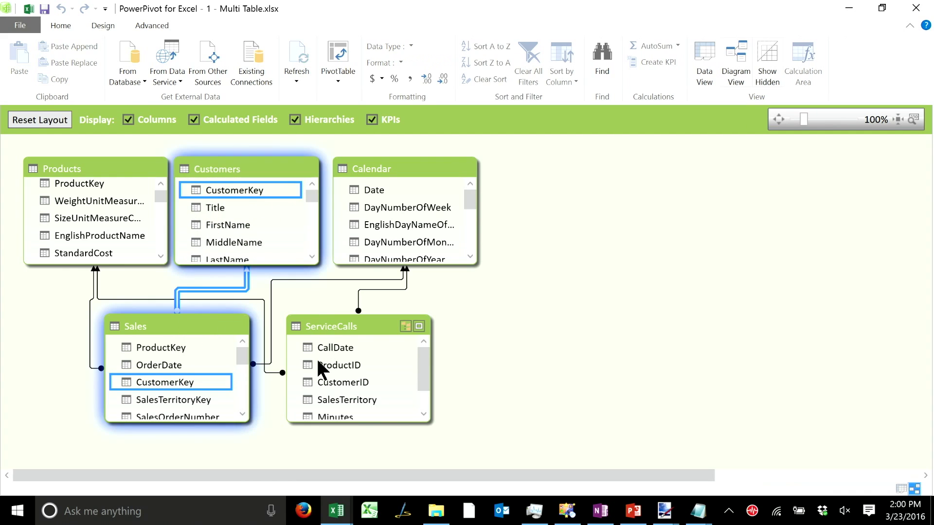
pyautogui.moveTo(334, 380); pyautogui.dragTo(239, 190)
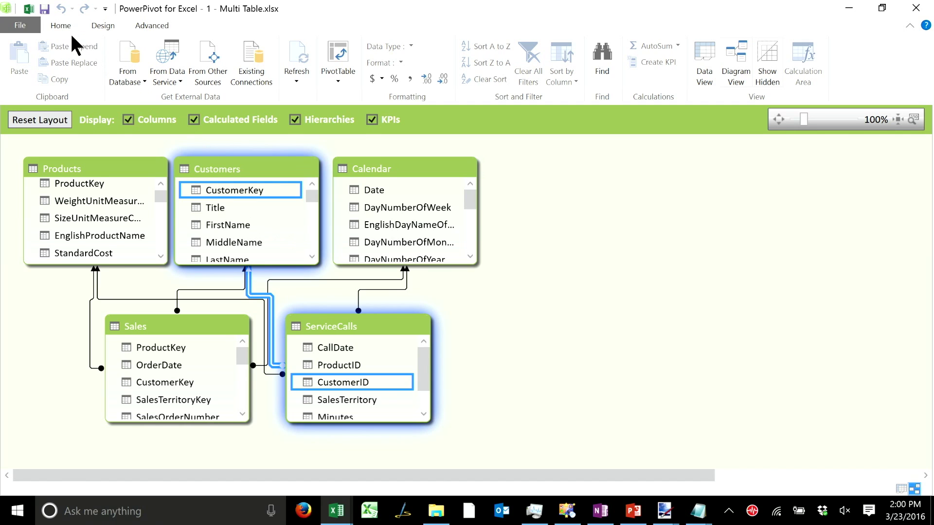
# Create a PivotTable from the data model on a new worksheet.
pyautogui.click(28, 8)
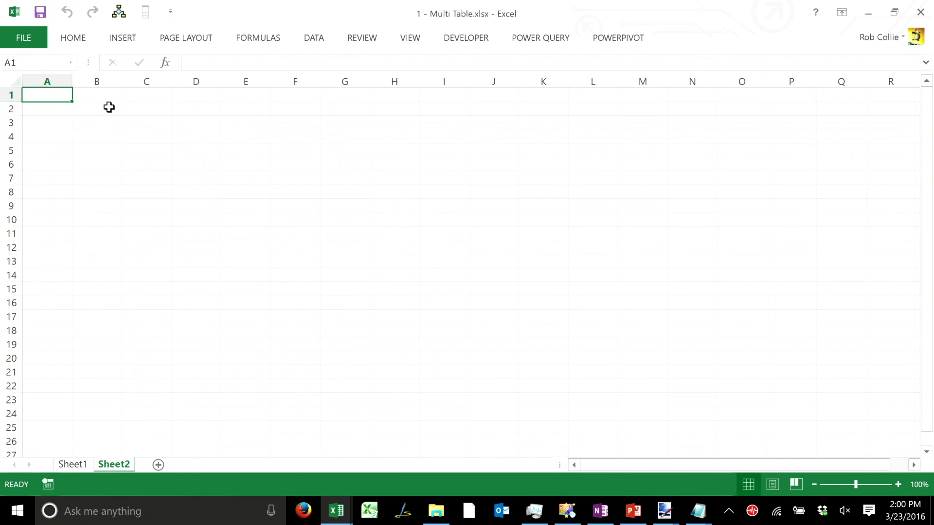
pyautogui.hotkey('alt', 'Tab')
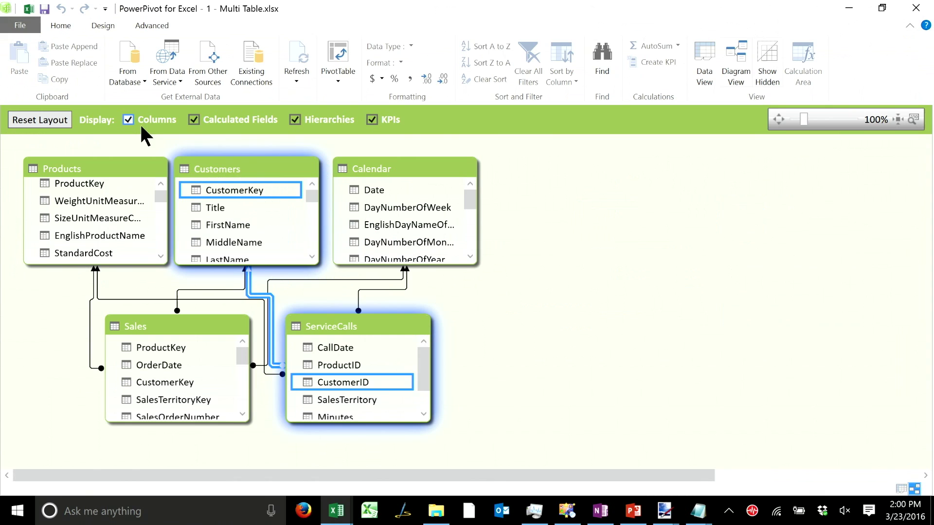
pyautogui.click(338, 52)
pyautogui.click(574, 287)
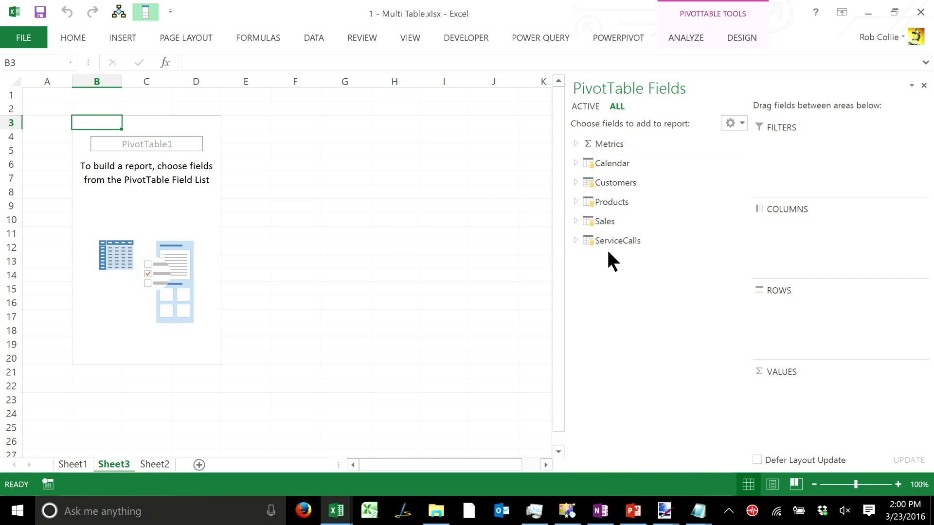
# Add the Products table's Subcategory field to the PivotTable rows and enlarge the worksheet view to 130%.
pyautogui.click(575, 201)
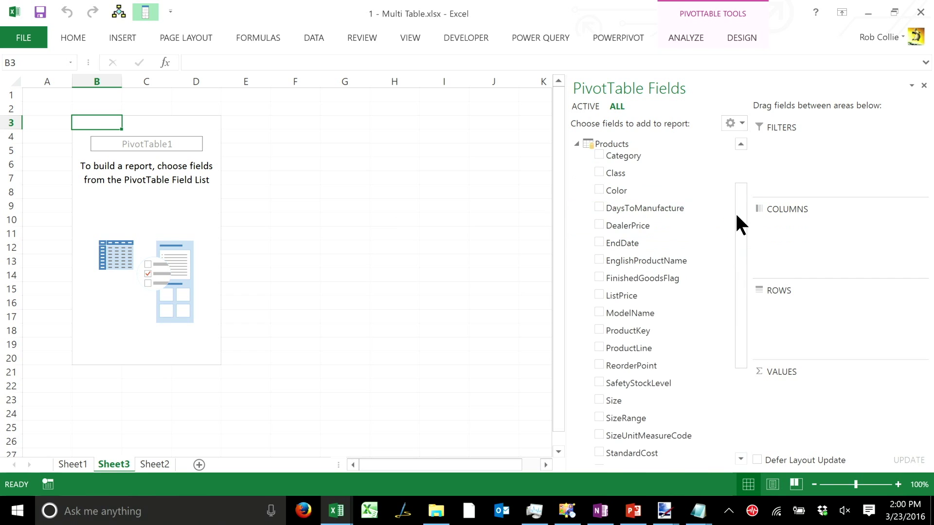
pyautogui.moveTo(737, 215); pyautogui.dragTo(732, 290)
pyautogui.click(599, 392)
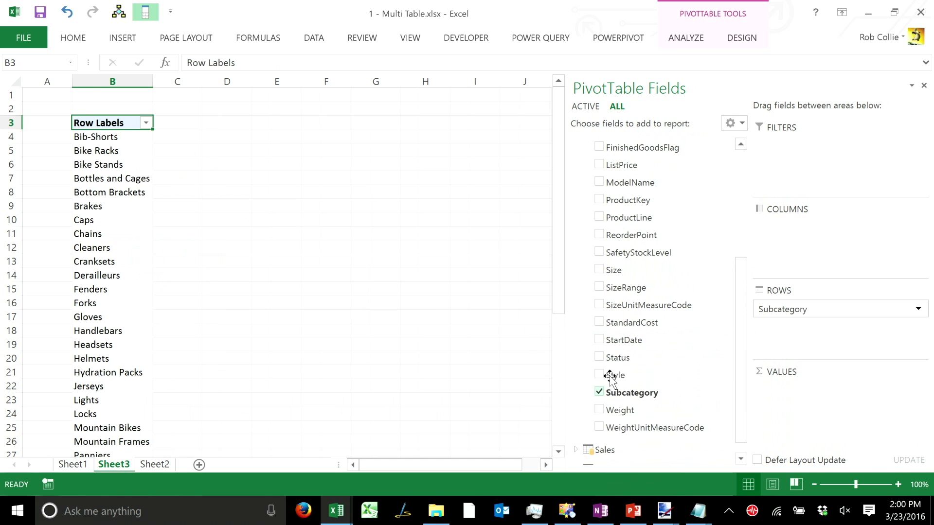
pyautogui.click(898, 484)
pyautogui.click(898, 485)
pyautogui.click(898, 485)
# Add the Total Sales and Total Call Minutes metrics to the PivotTable values.
pyautogui.moveTo(742, 352); pyautogui.dragTo(739, 234)
pyautogui.click(576, 144)
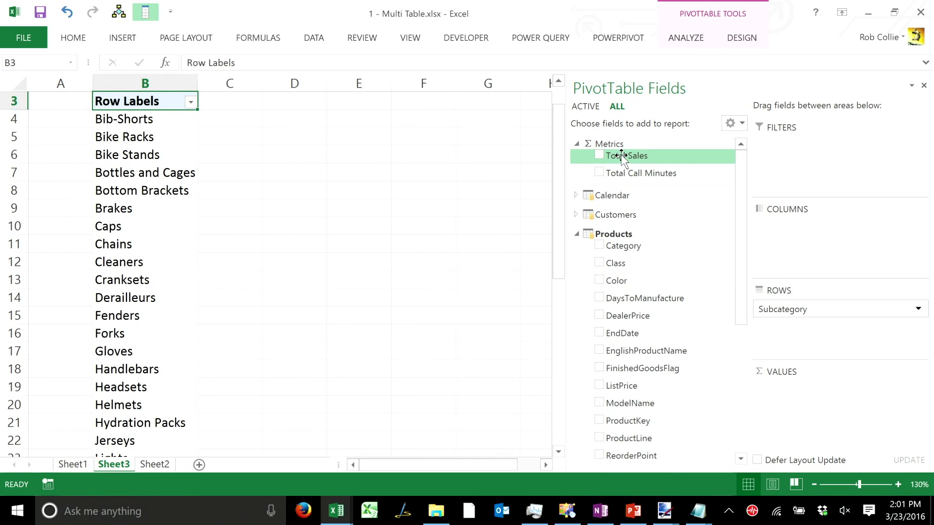
pyautogui.click(600, 155)
pyautogui.click(273, 173)
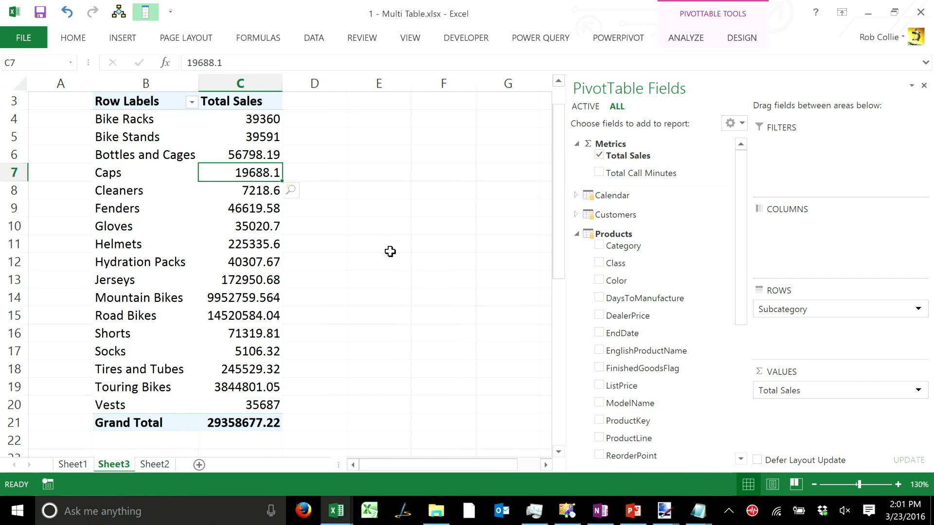
pyautogui.click(599, 173)
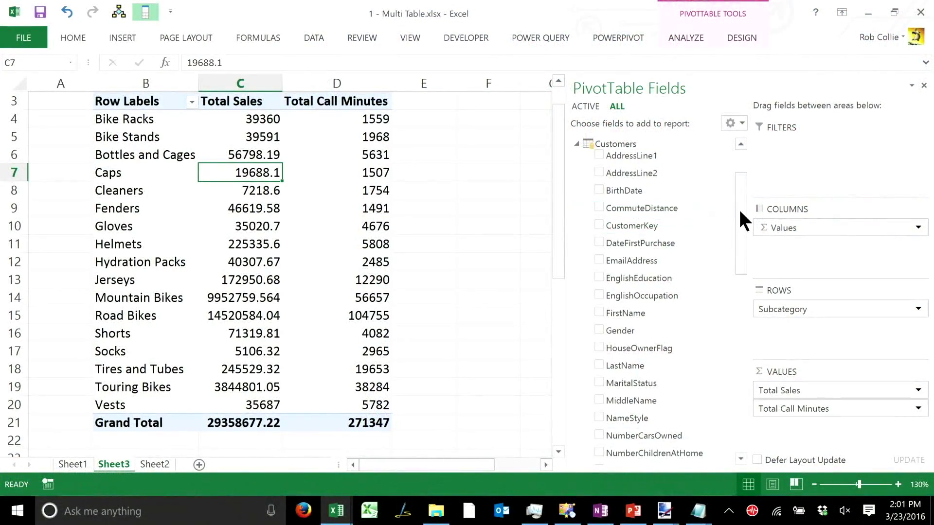
# Add the Customers table's Gender field to the PivotTable rows beneath Subcategory.
pyautogui.moveTo(739, 208); pyautogui.dragTo(740, 238)
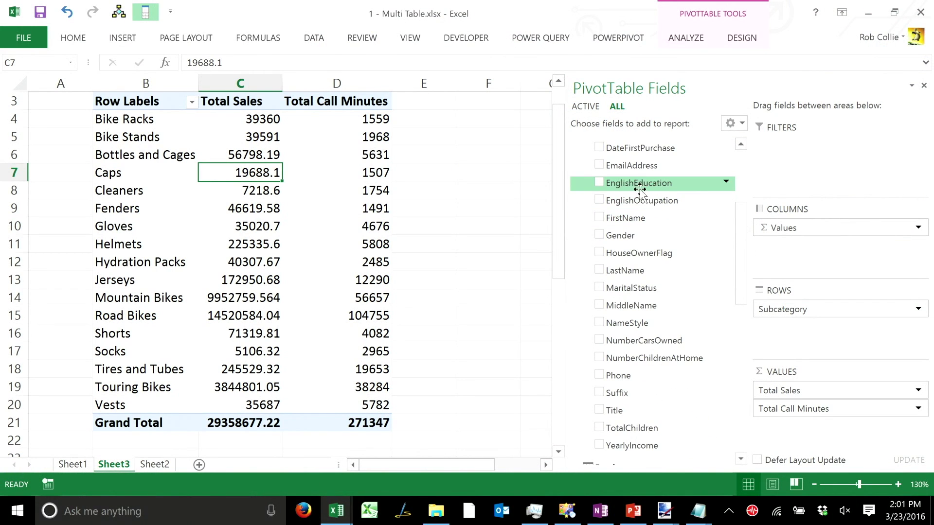
pyautogui.moveTo(621, 235); pyautogui.dragTo(763, 319)
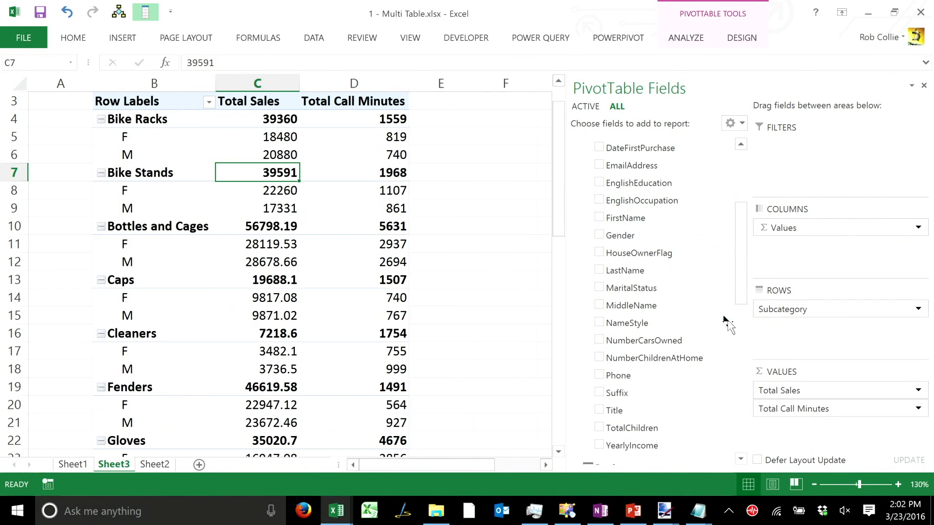
pyautogui.click(395, 154)
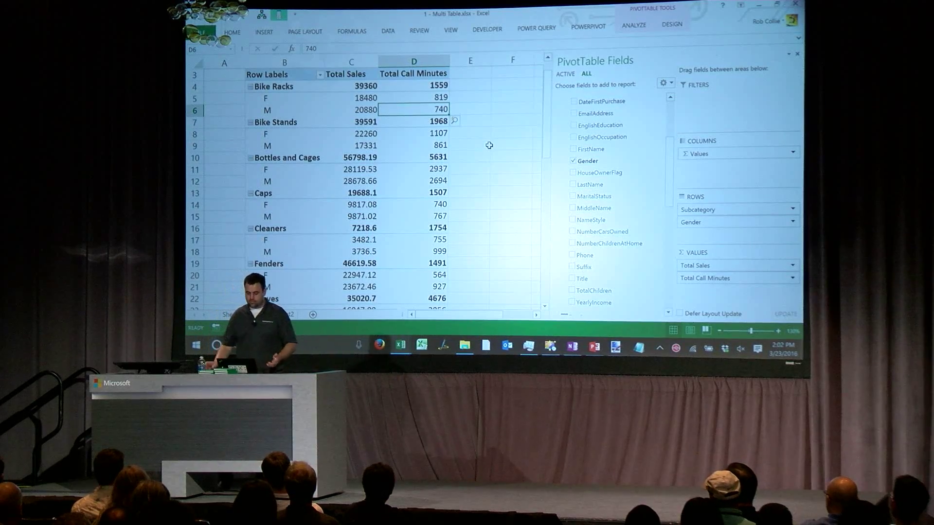
# Start a new calculated field in the Sales table and name it Total Cost of Support.
pyautogui.moveTo(545, 126); pyautogui.dragTo(545, 99)
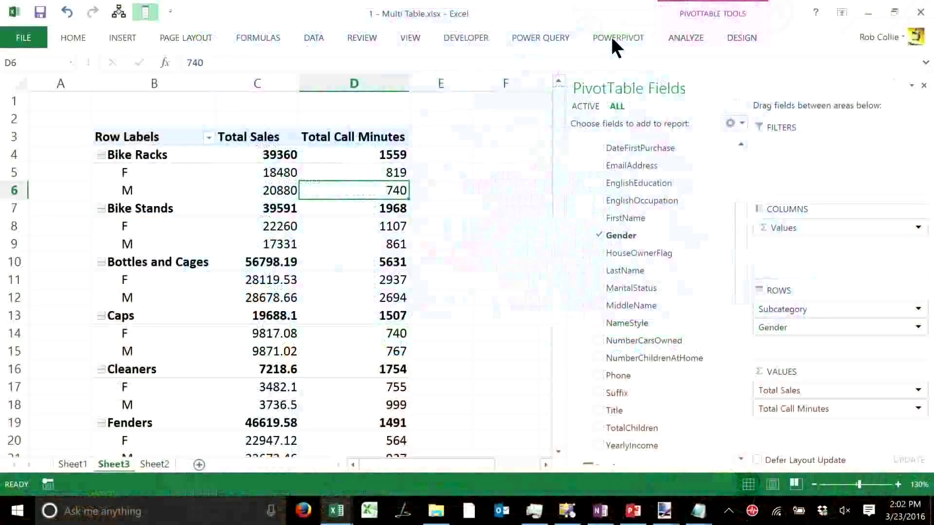
pyautogui.click(586, 27)
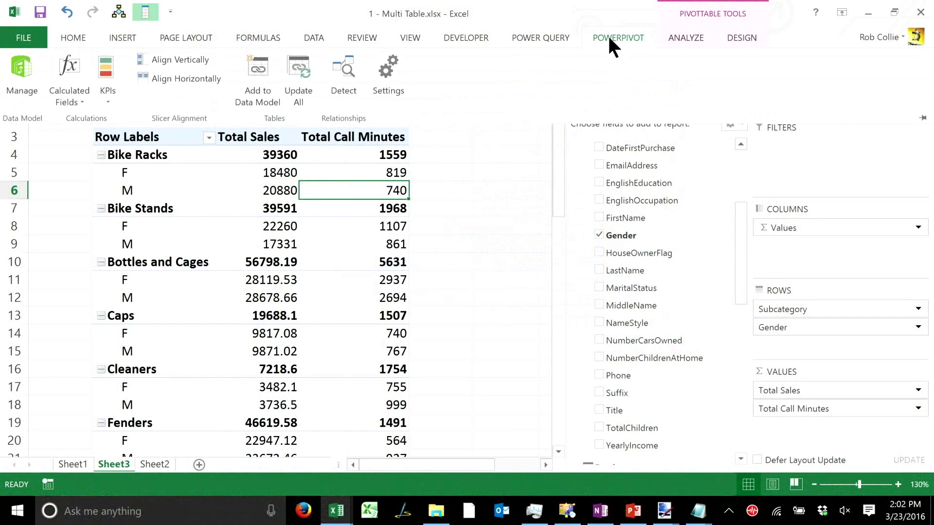
pyautogui.click(66, 82)
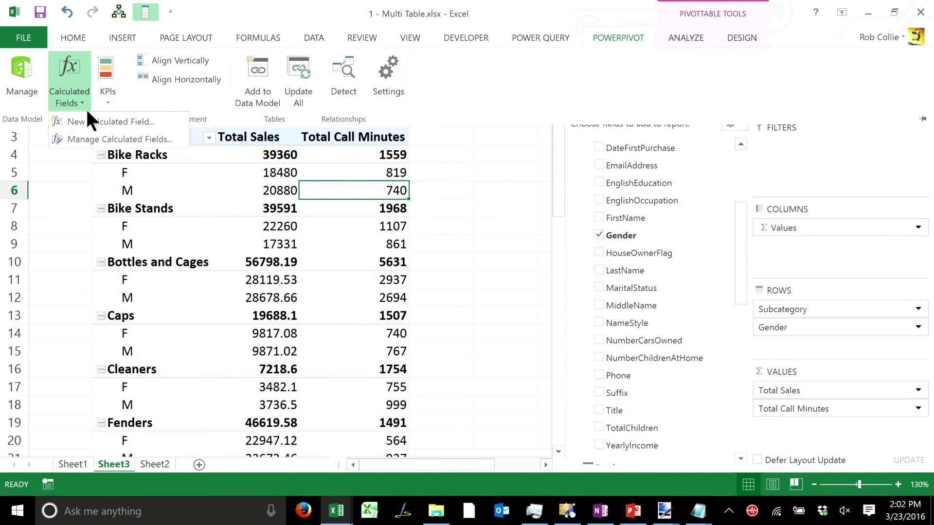
pyautogui.click(126, 123)
pyautogui.moveTo(194, 17); pyautogui.dragTo(413, 78)
pyautogui.click(638, 98)
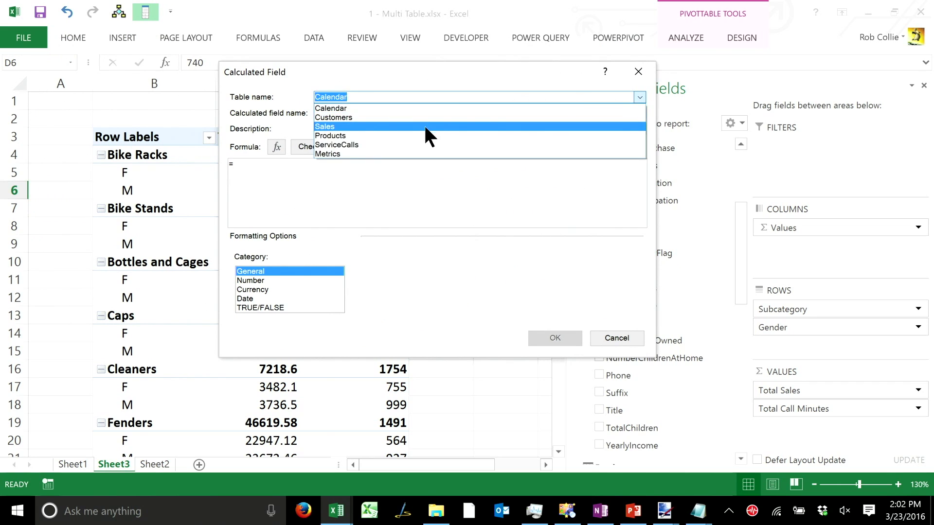
pyautogui.click(425, 125)
pyautogui.tripleClick(367, 113)
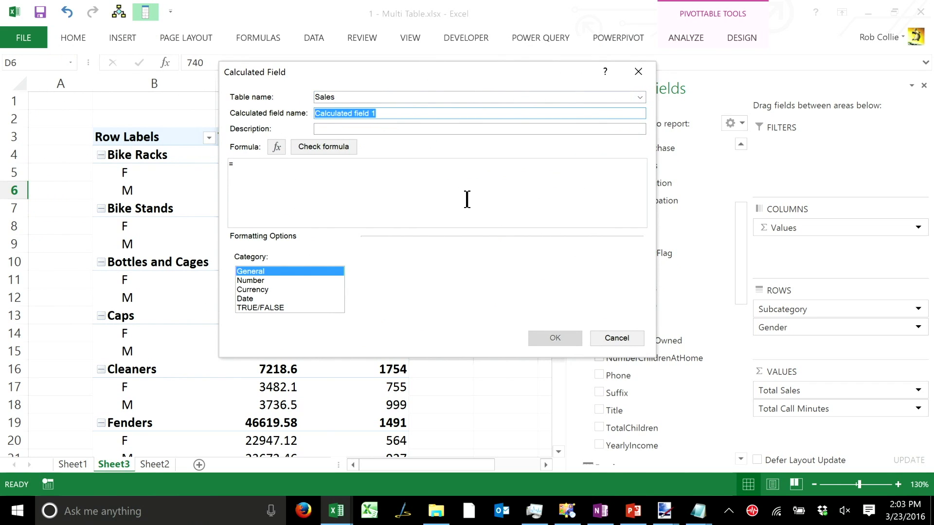
pyautogui.write('Tota')
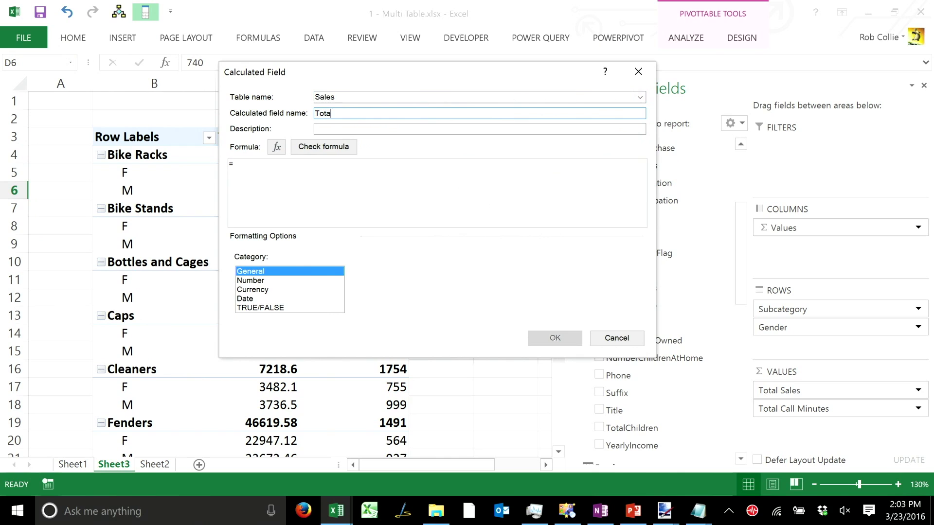
pyautogui.write('l Cost of Support')
# Define Total Cost of Support as =[Total Call Minutes]*1.50, formatted as $ currency without decimal places, and save it.
pyautogui.click(313, 181)
pyautogui.keyDown('ctrl'); pyautogui.scroll(6, 314, 240); pyautogui.keyUp('ctrl')
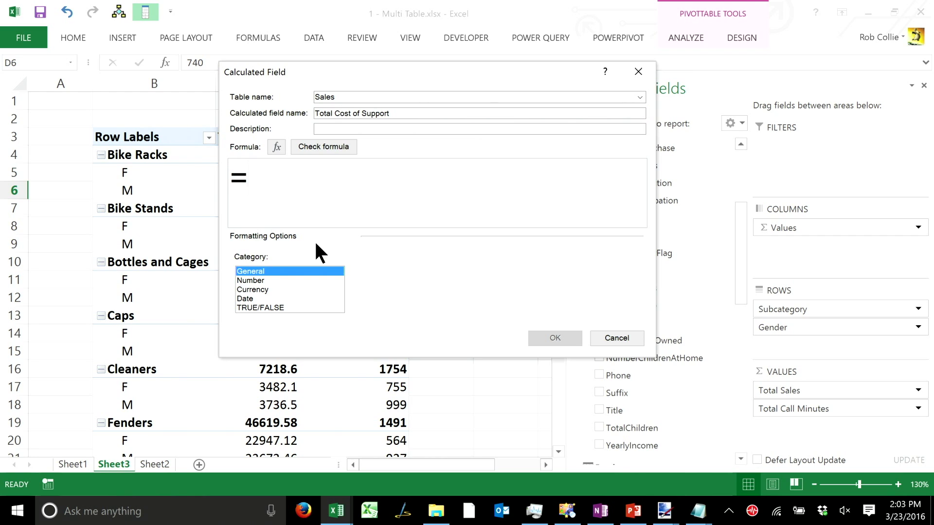
pyautogui.write('[to')
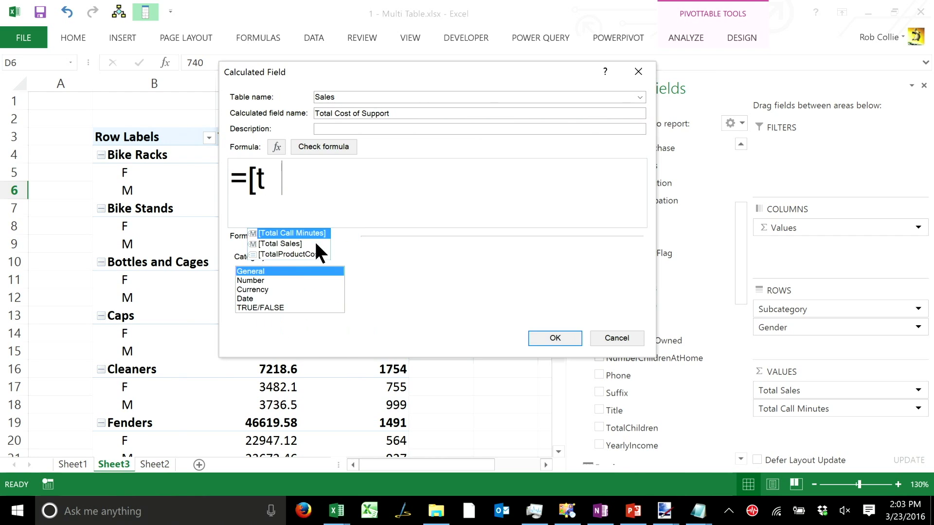
pyautogui.press('Tab')
pyautogui.write('*1.50')
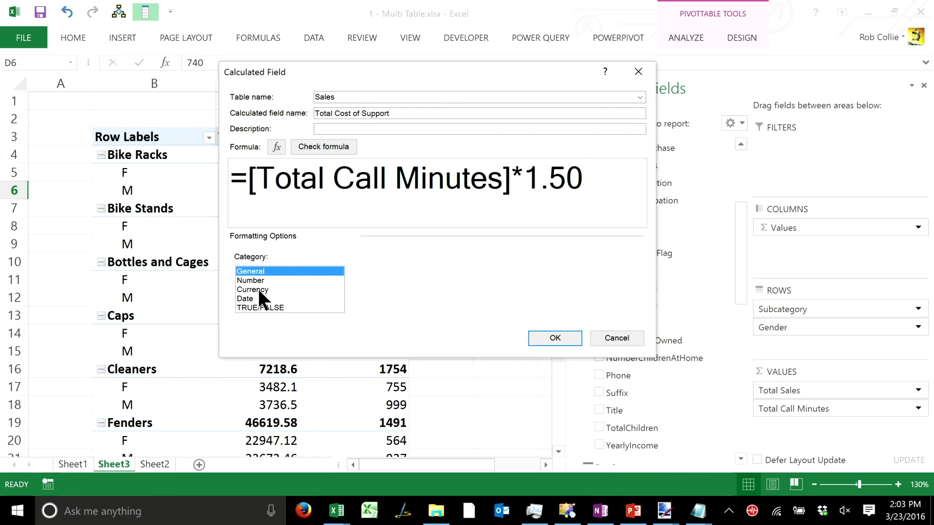
pyautogui.click(256, 290)
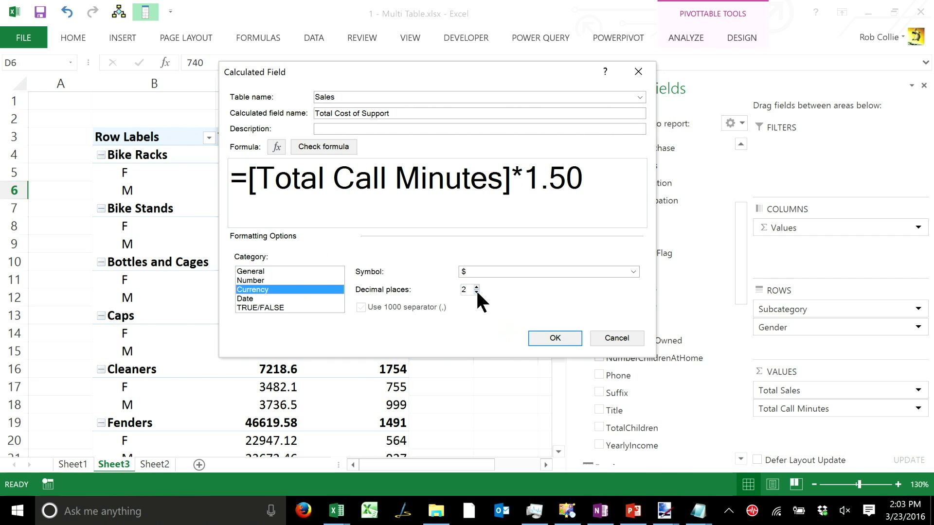
pyautogui.click(562, 343)
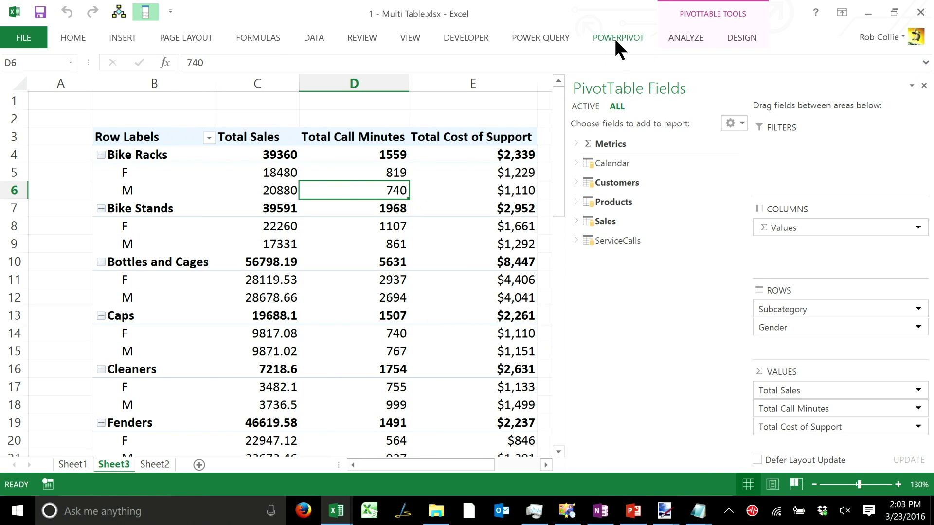
# Start another calculated field in the ServiceCalls table and name it Support as % of Sales.
pyautogui.click(615, 37)
pyautogui.click(68, 75)
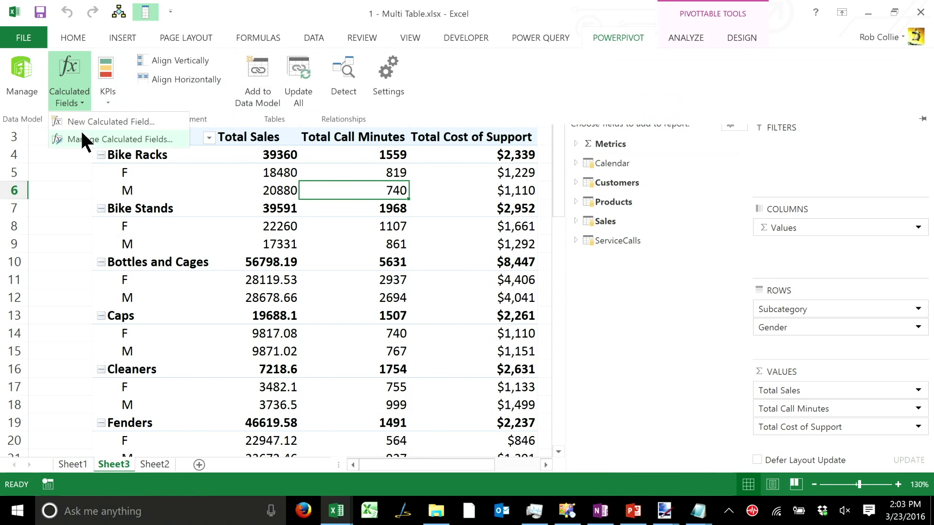
pyautogui.click(80, 127)
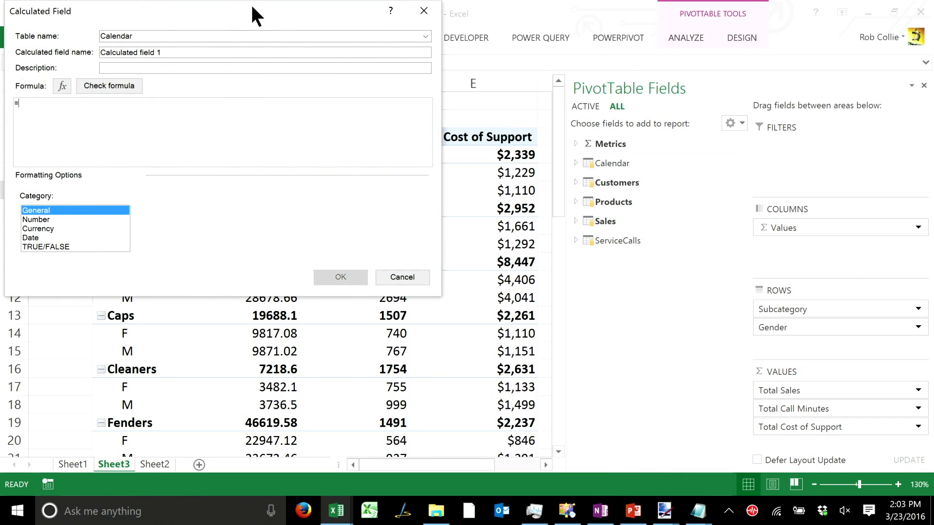
pyautogui.moveTo(252, 6); pyautogui.dragTo(478, 104)
pyautogui.click(652, 135)
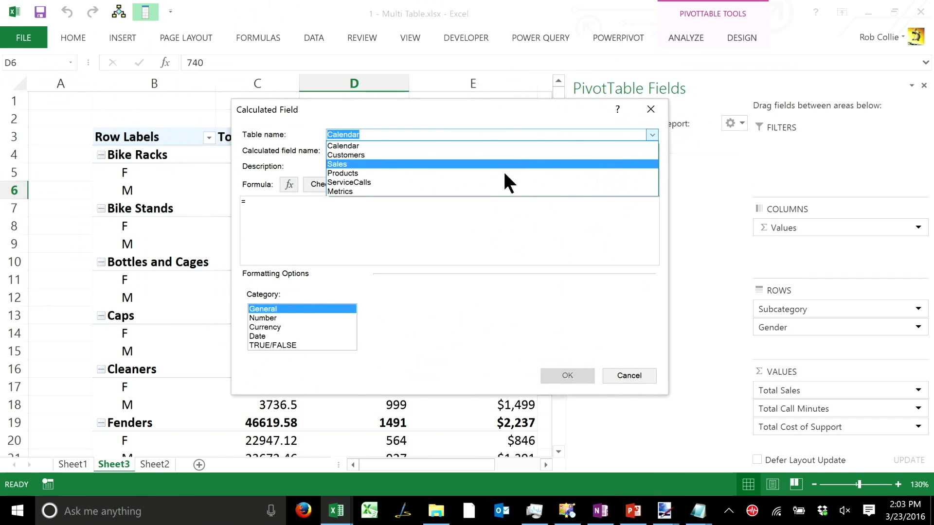
pyautogui.click(472, 181)
pyautogui.click(409, 152)
pyautogui.moveTo(379, 150); pyautogui.dragTo(282, 141)
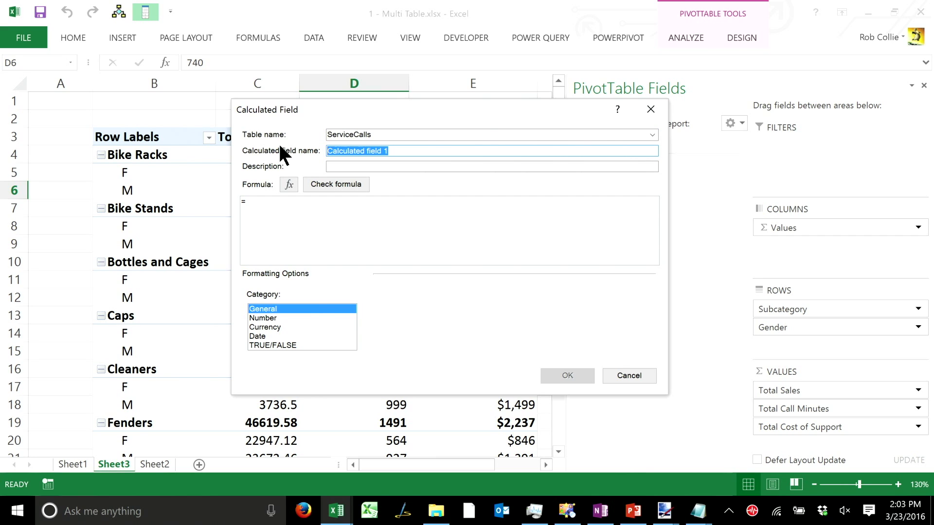
pyautogui.write('Support as % of Sales')
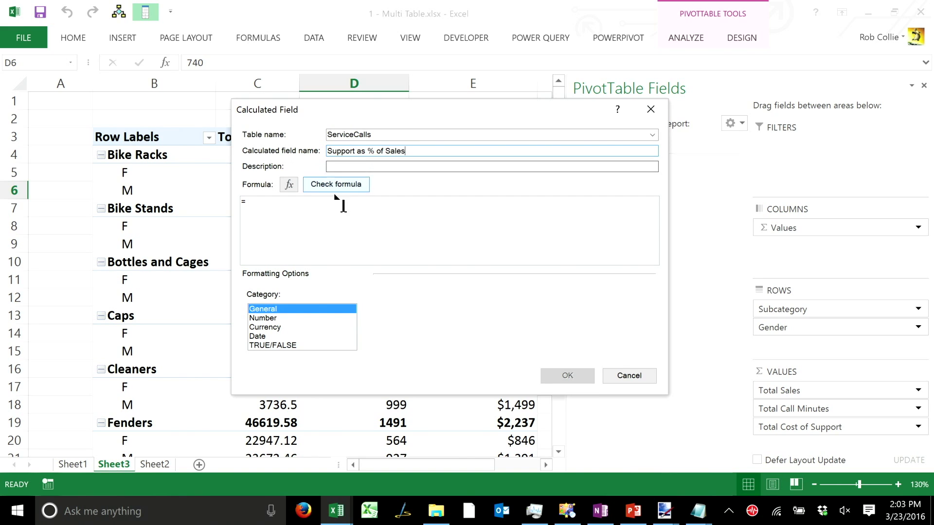
# Begin the Support as % of Sales formula with DIVIDE, using [Total Cost of Support] as the numerator, and enlarge the dialog.
pyautogui.click(299, 198)
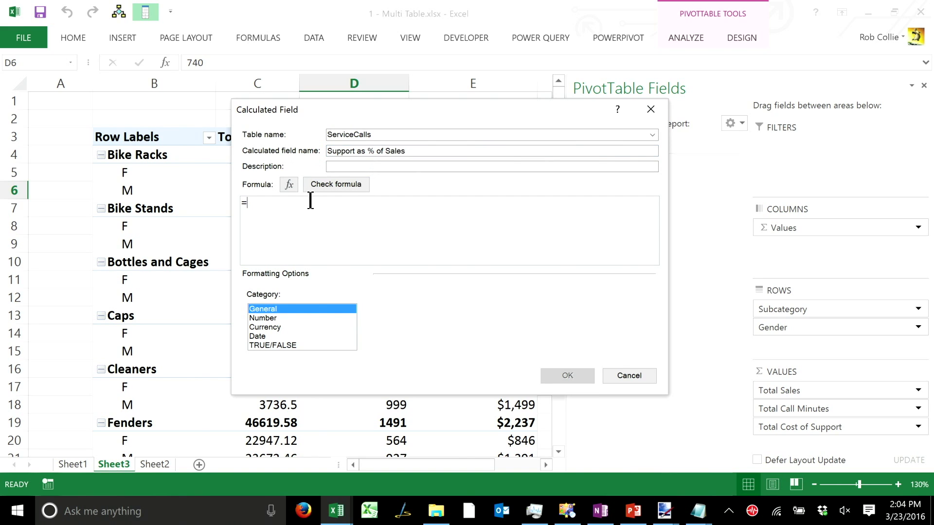
pyautogui.scroll(2, 313, 200)
pyautogui.write('divi')
pyautogui.press('Tab')
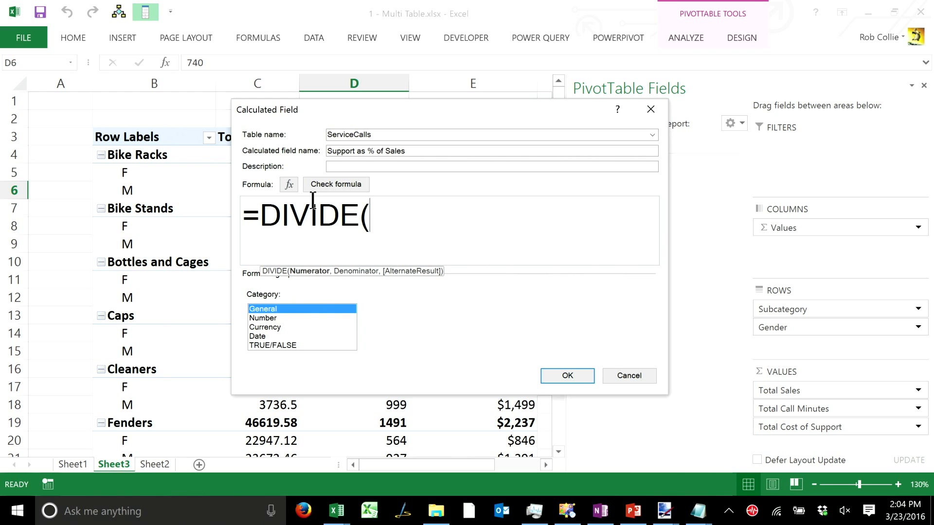
pyautogui.write('[')
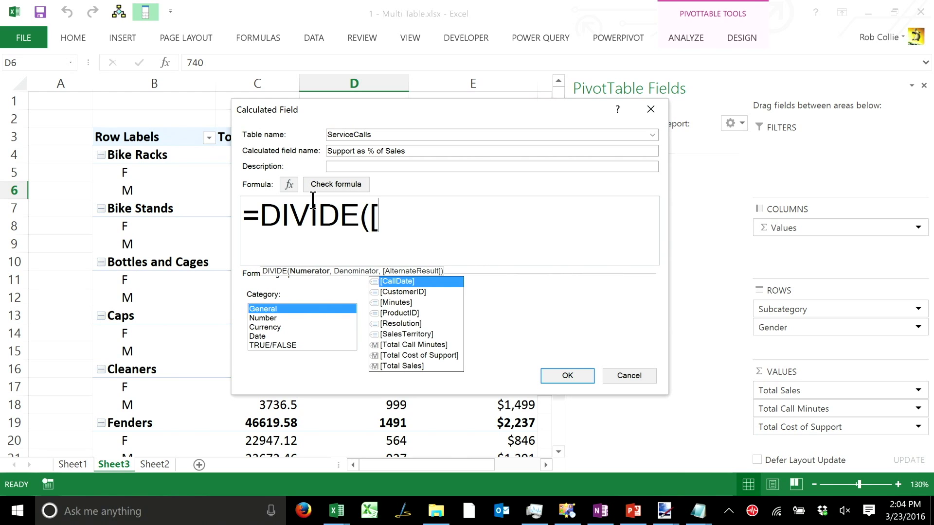
pyautogui.write('to')
pyautogui.press('Down')
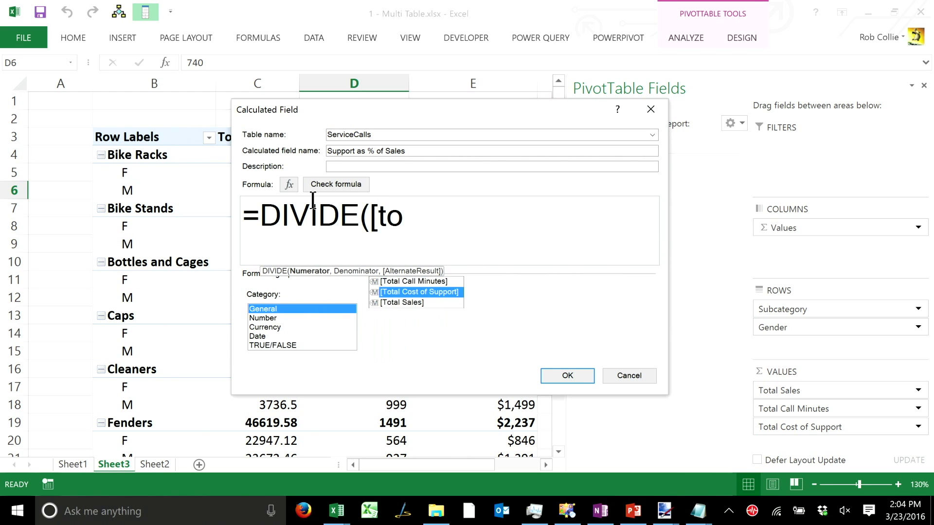
pyautogui.press('Tab')
pyautogui.moveTo(670, 393); pyautogui.dragTo(845, 417)
pyautogui.write(',')
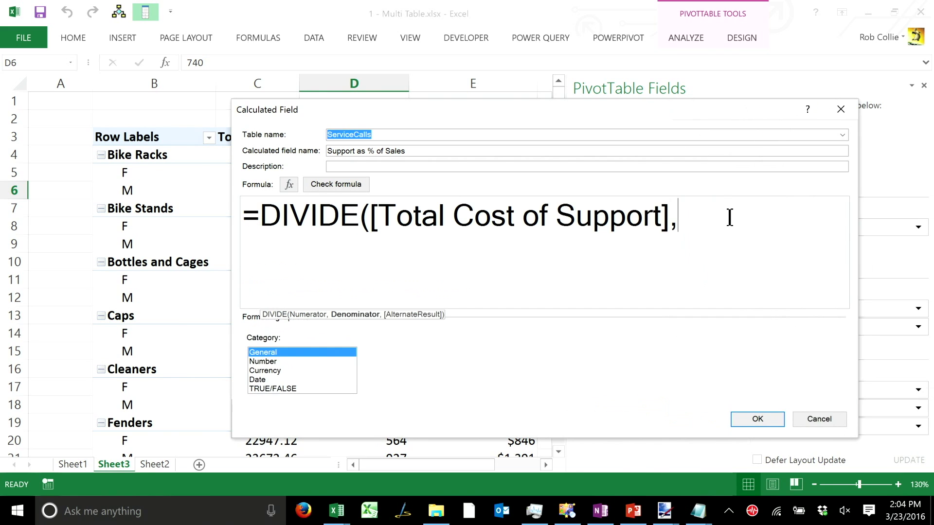
# Complete the DIVIDE formula with [Total Sales] as the denominator.
pyautogui.write('[to')
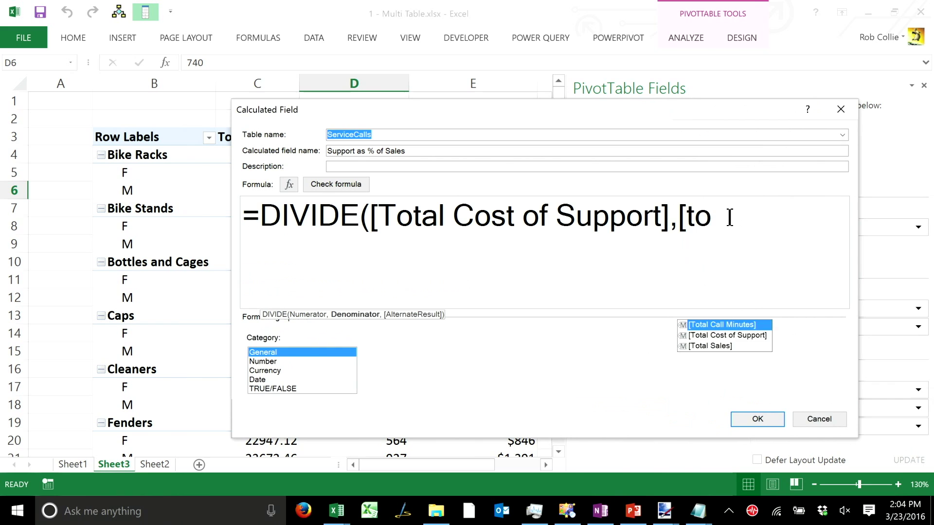
pyautogui.press('Down')
pyautogui.press('Down')
pyautogui.press('Tab')
pyautogui.write(')')
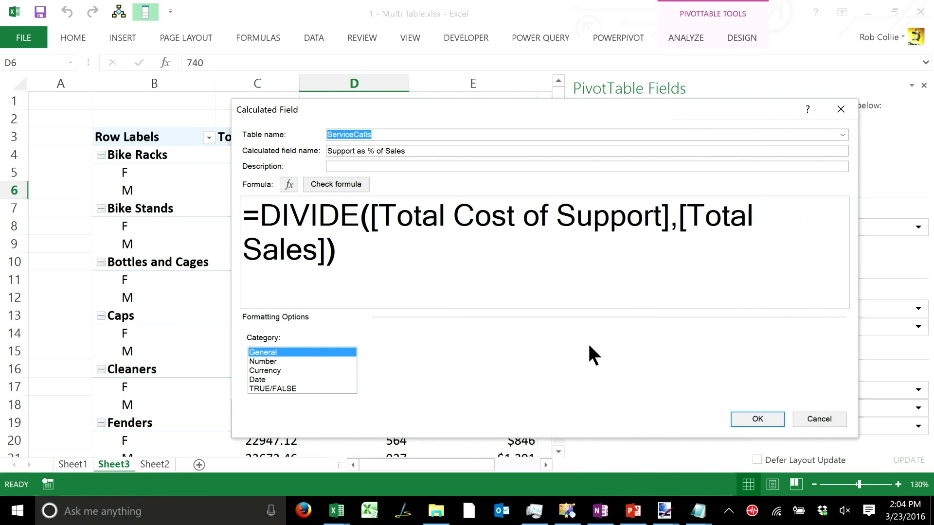
# Format the calculated field as a percentage number with one decimal place and save it.
pyautogui.click(273, 361)
pyautogui.click(574, 351)
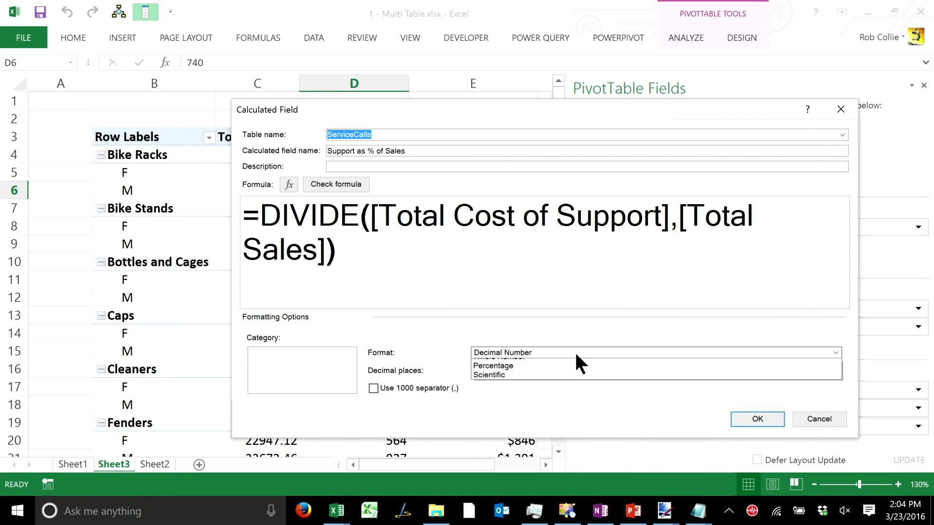
pyautogui.click(540, 371)
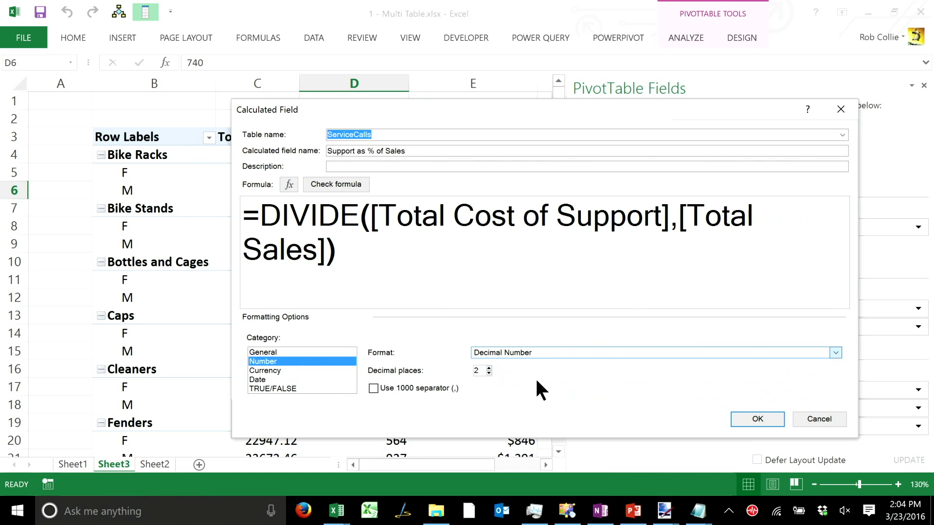
pyautogui.click(489, 373)
pyautogui.click(750, 419)
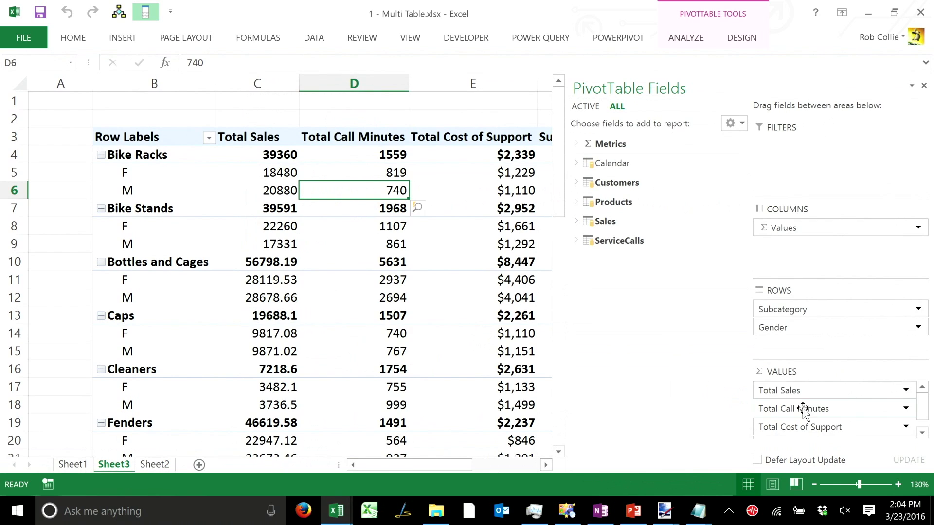
# Remove Total Sales, Total Call Minutes and Total Cost of Support from the PivotTable values.
pyautogui.moveTo(788, 391); pyautogui.dragTo(510, 406)
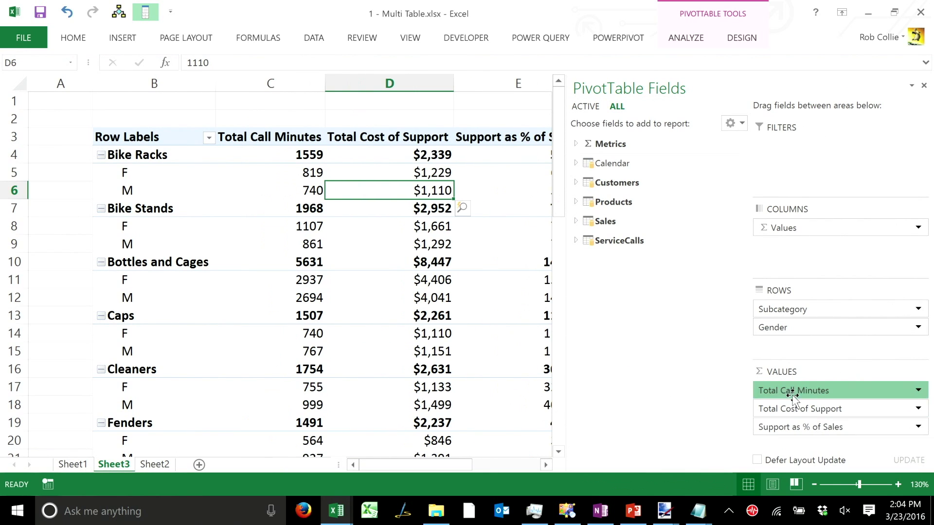
pyautogui.moveTo(791, 392); pyautogui.dragTo(471, 354)
pyautogui.moveTo(789, 390); pyautogui.dragTo(505, 351)
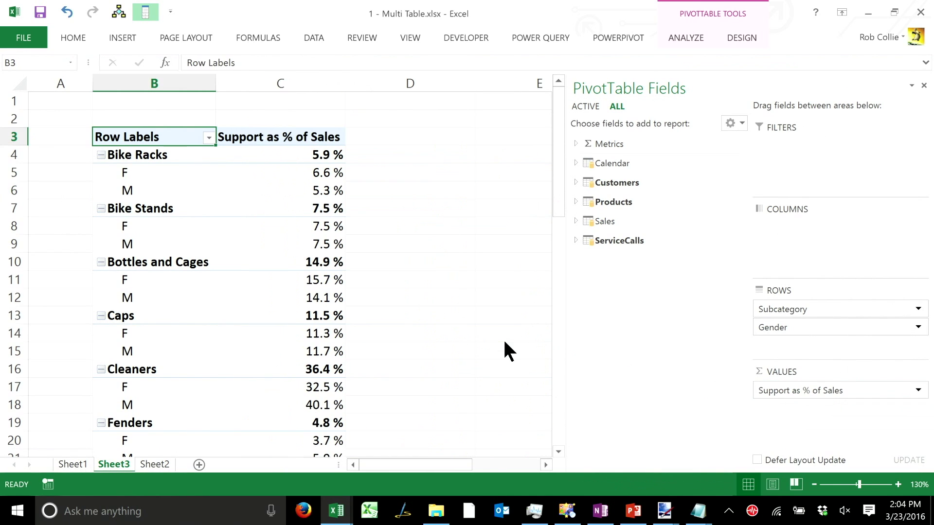
# Apply the Red-Yellow-Green color scale to all cells showing "Support as % of Sales" values.
pyautogui.click(309, 176)
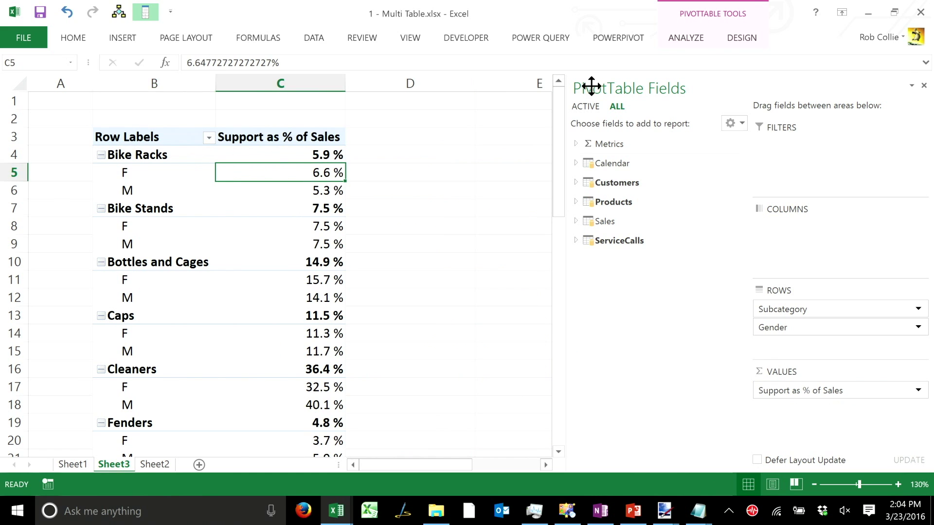
pyautogui.click(79, 32)
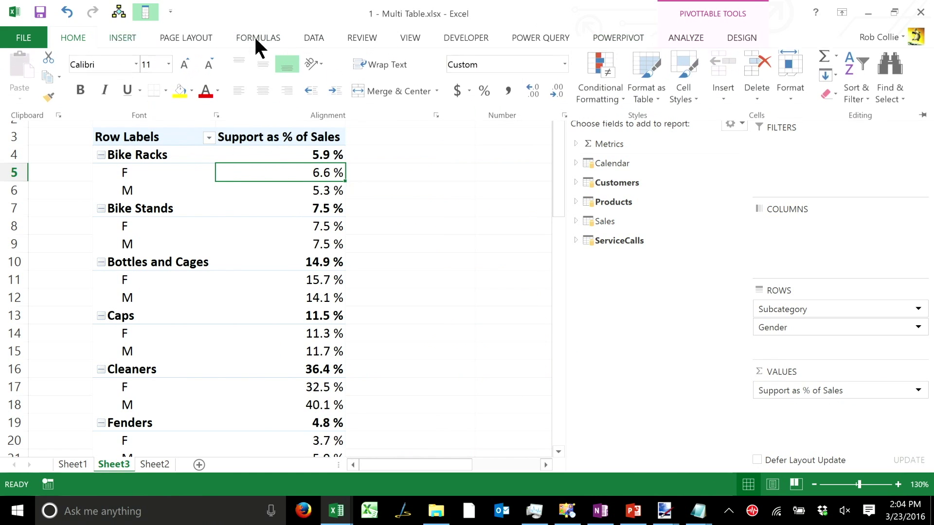
pyautogui.click(606, 78)
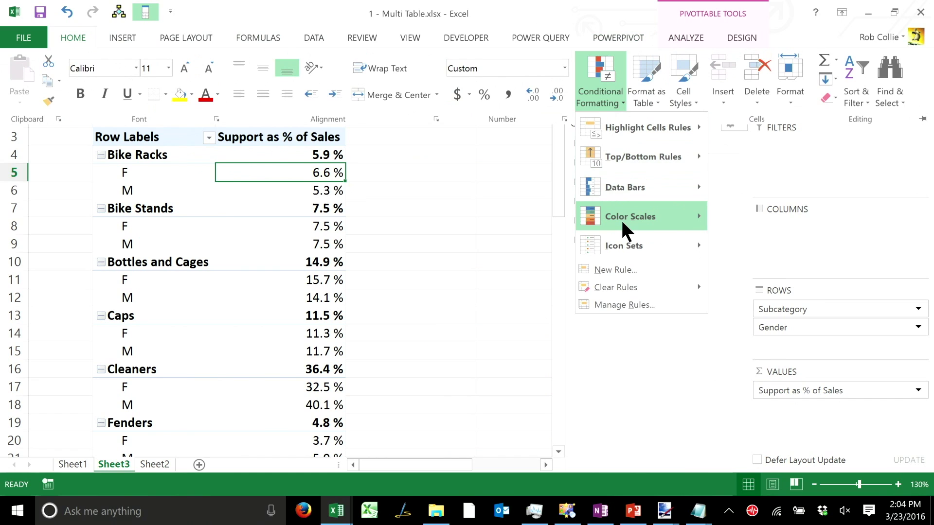
pyautogui.moveTo(620, 218)
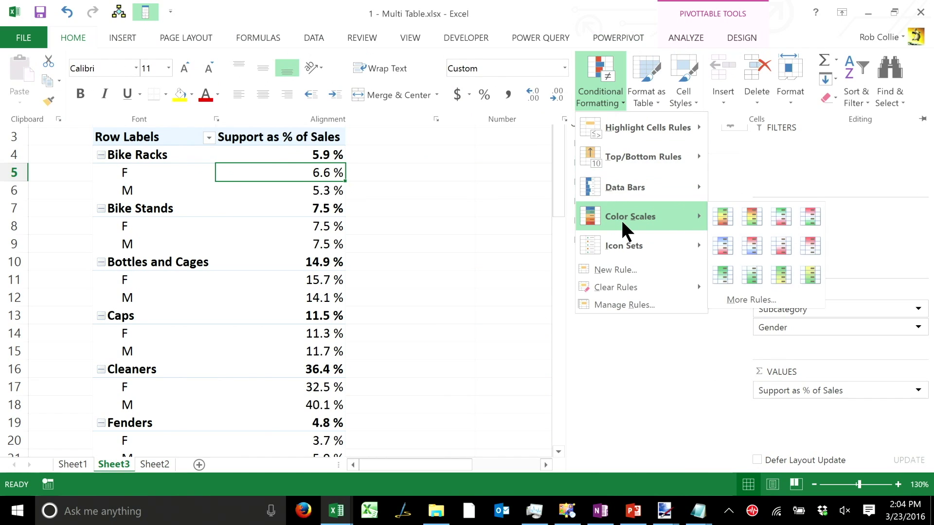
pyautogui.click(751, 221)
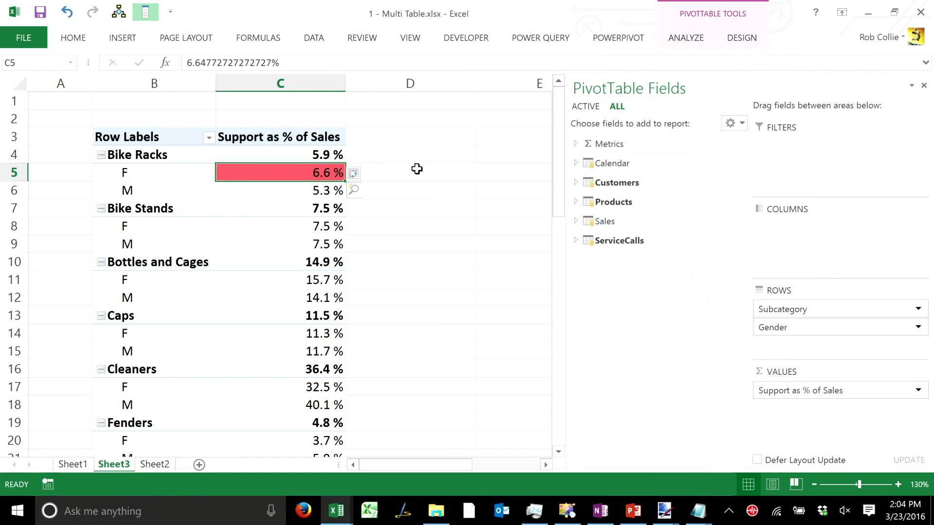
pyautogui.click(354, 173)
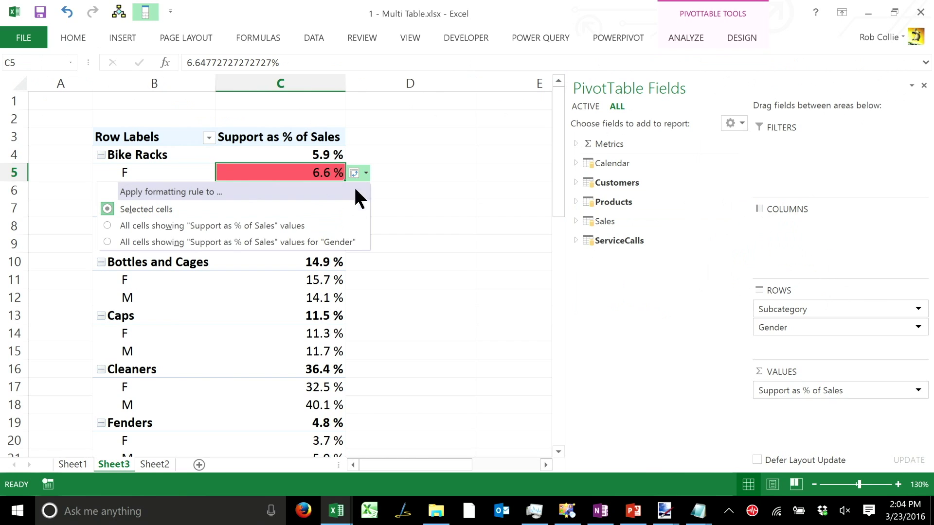
pyautogui.click(342, 224)
pyautogui.click(303, 247)
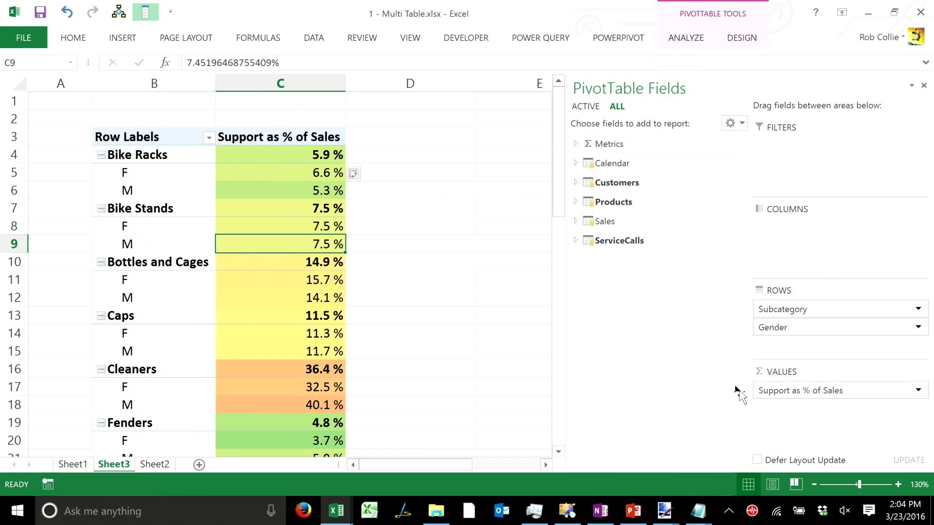
# Move Gender from the PivotTable rows to the columns and sort the subcategories by Grand Total from largest to smallest.
pyautogui.moveTo(781, 328); pyautogui.dragTo(811, 237)
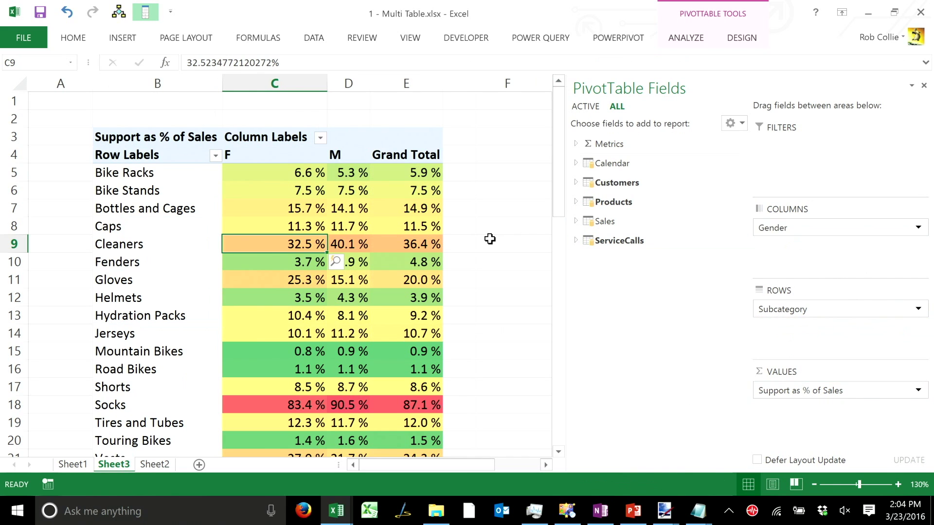
pyautogui.click(402, 179)
pyautogui.rightClick(403, 180)
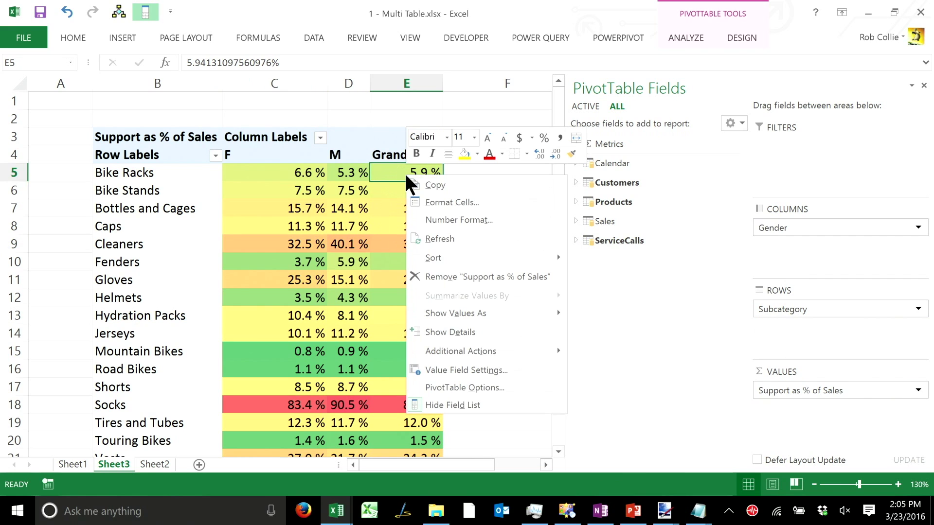
pyautogui.moveTo(435, 259)
pyautogui.click(652, 276)
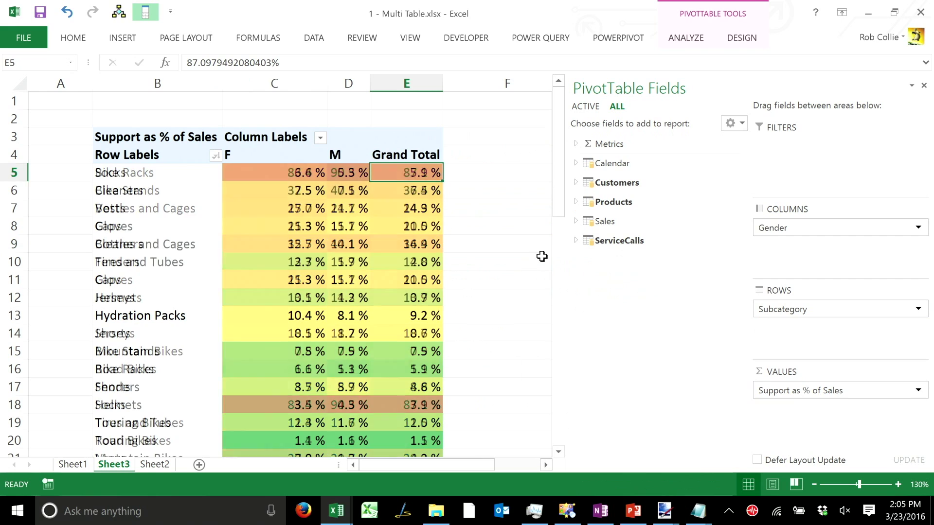
# Examine the support percentages by gender for Vests and Socks, and the measures listed under the Metrics table.
pyautogui.click(413, 212)
pyautogui.moveTo(412, 212)
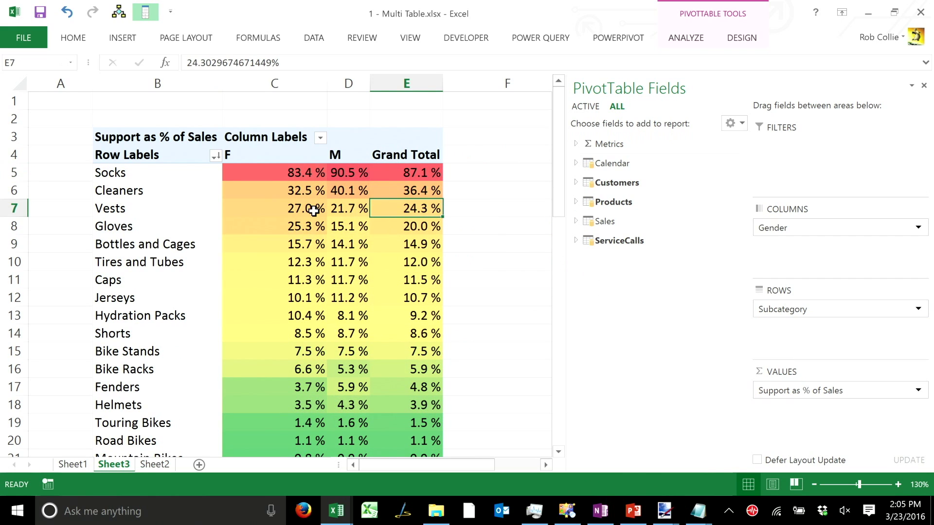
pyautogui.moveTo(314, 211)
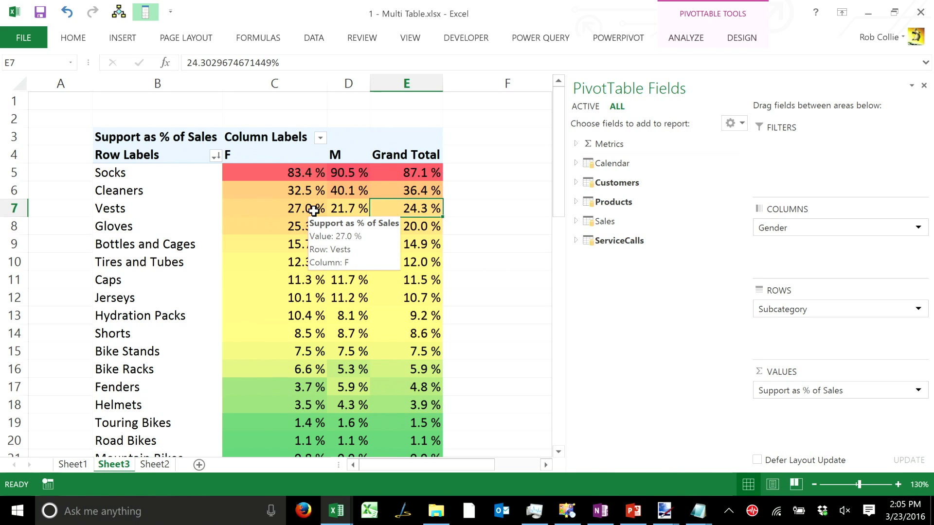
pyautogui.click(346, 176)
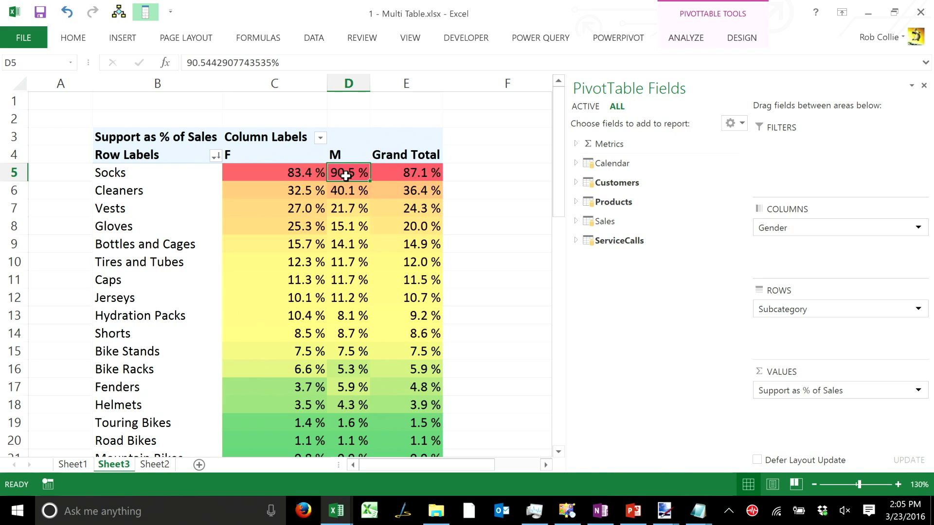
pyautogui.click(281, 171)
pyautogui.moveTo(333, 261)
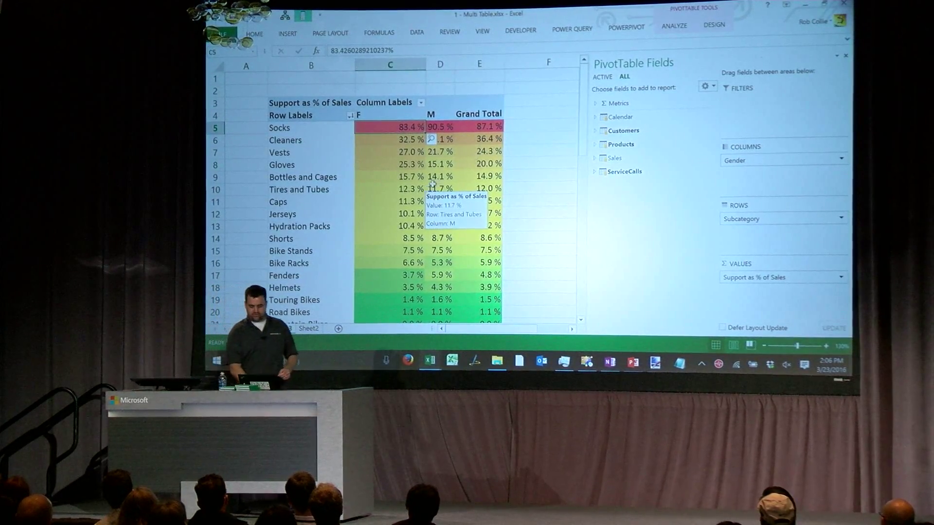
pyautogui.click(592, 103)
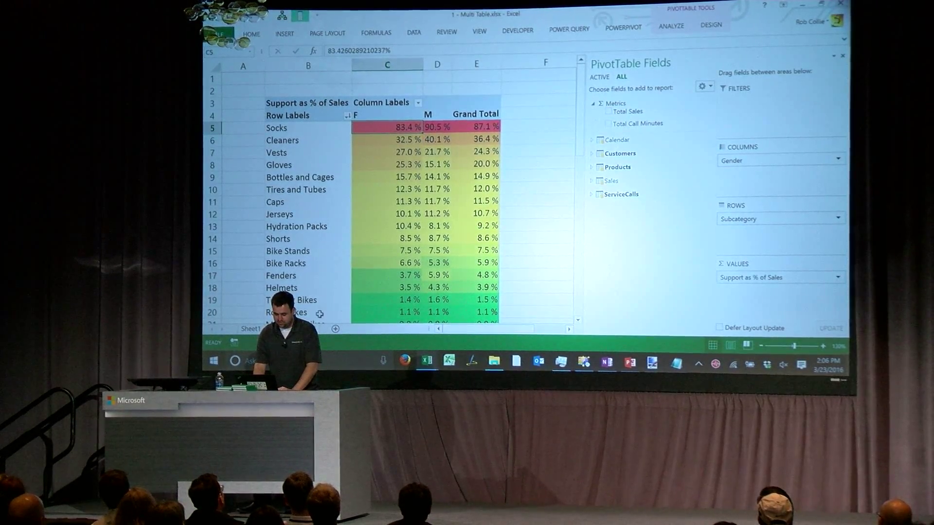
# On Sheet2, enter the header Metrics2 in cell D7 and the value 1 in the cell below it.
pyautogui.click(310, 330)
pyautogui.click(188, 181)
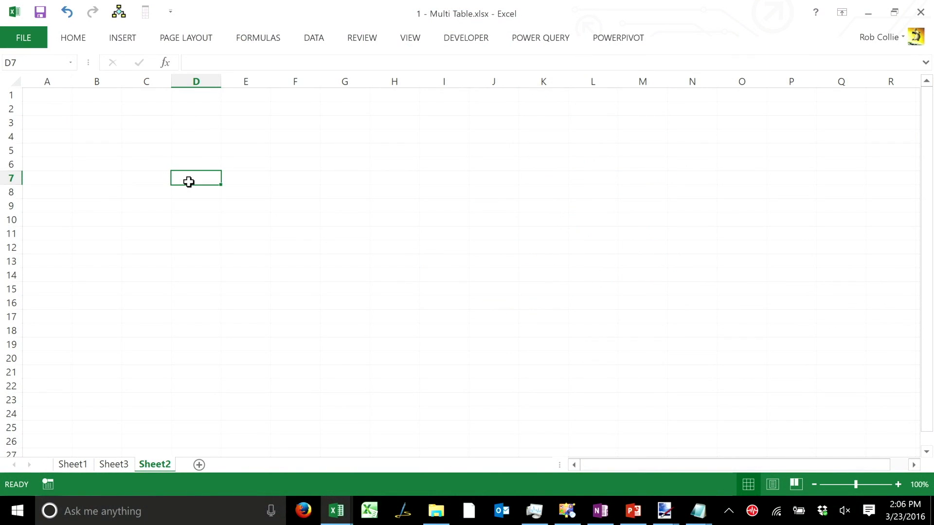
pyautogui.write('Metrics2')
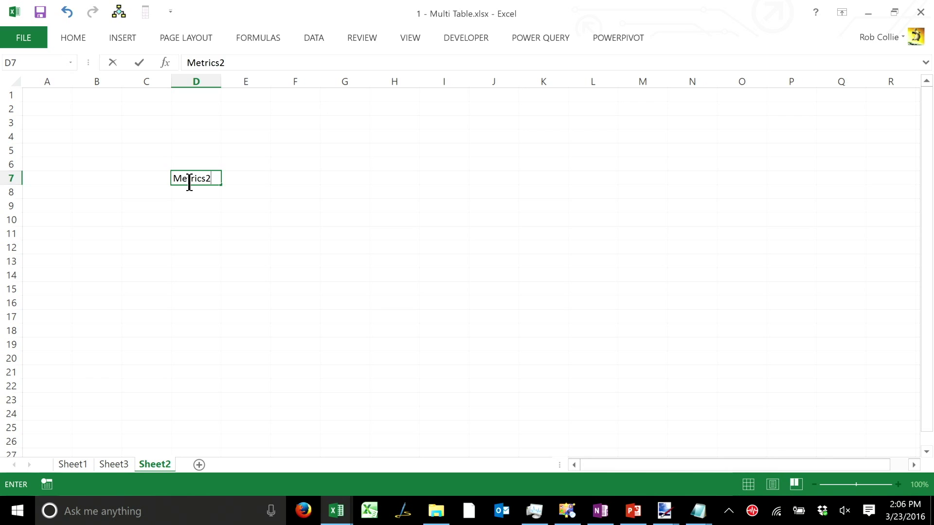
pyautogui.press('Return')
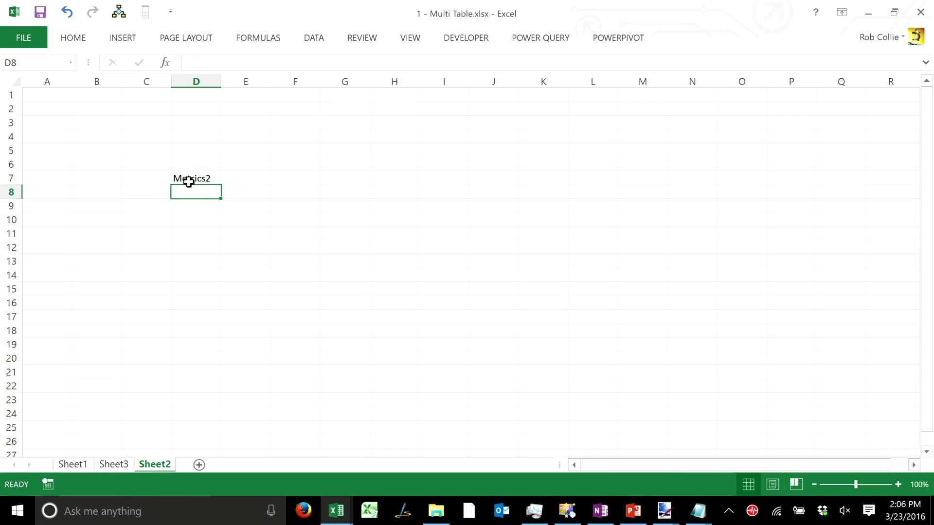
pyautogui.write('1')
pyautogui.press('Return')
# Copy the Metrics2 header and its value from Sheet2 and paste them into the Power Pivot data model as a new table named Metrics2.
pyautogui.click(204, 176)
pyautogui.hotkey('shift', 'Down')
pyautogui.hotkey('ctrl', 'c')
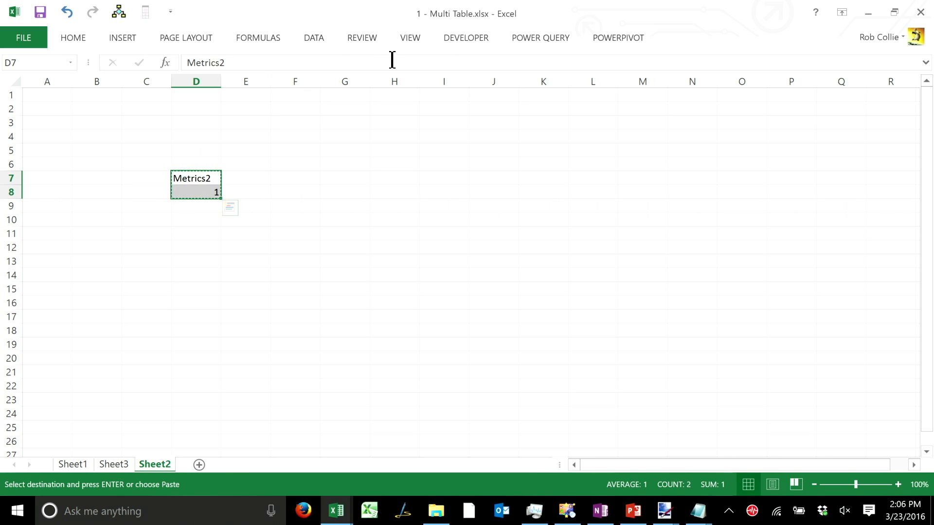
pyautogui.click(616, 38)
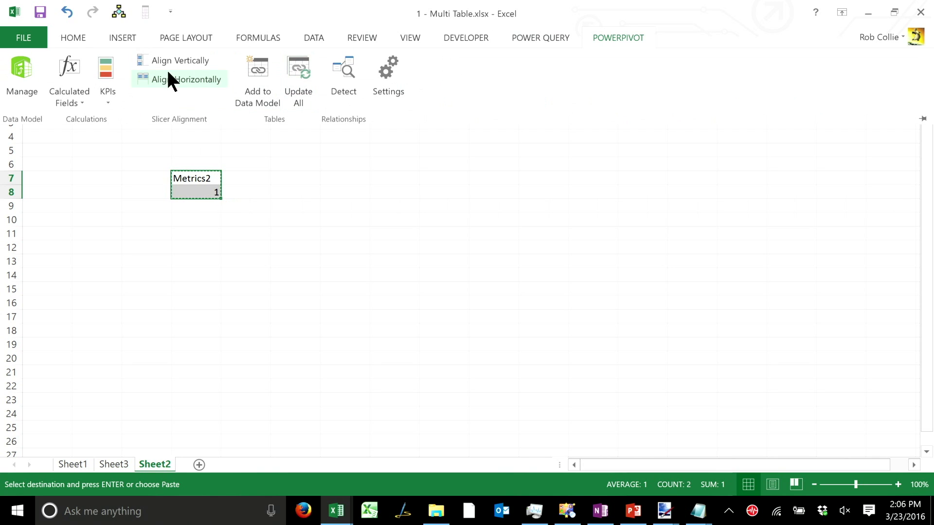
pyautogui.click(19, 76)
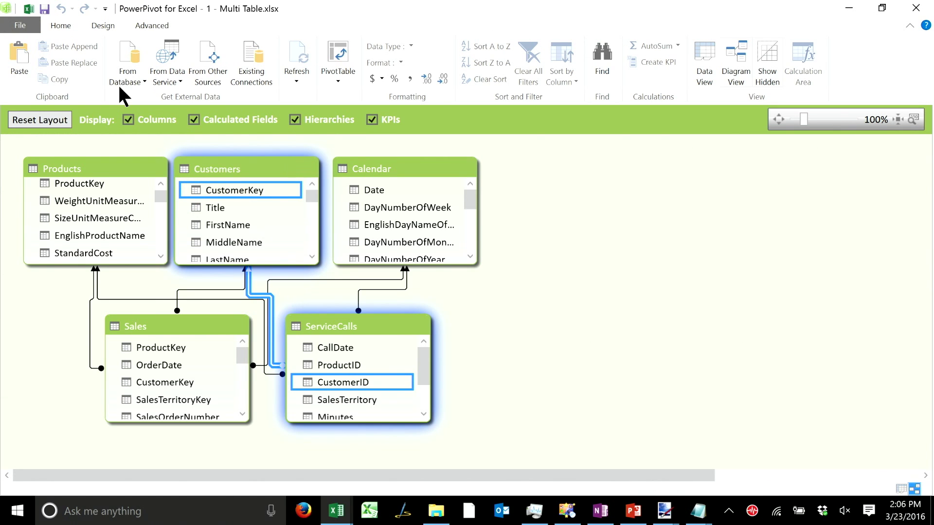
pyautogui.click(21, 72)
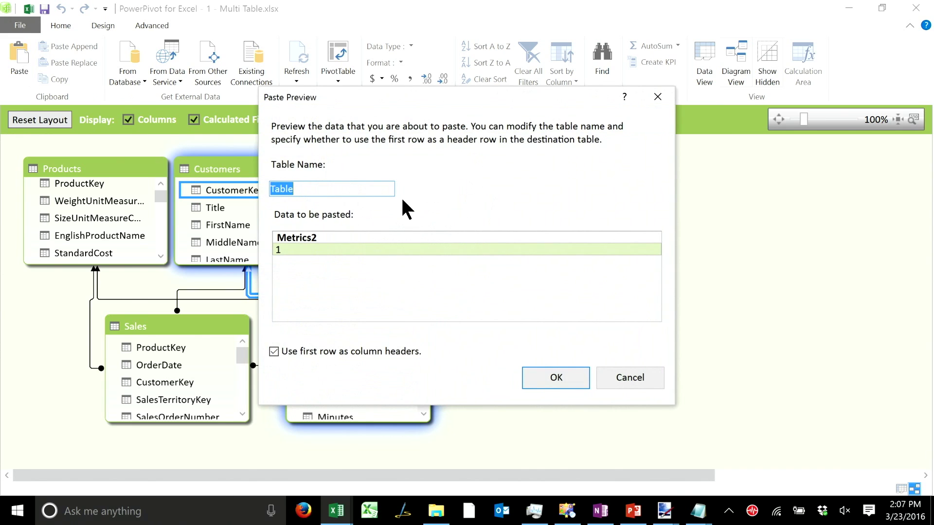
pyautogui.write('Metrics')
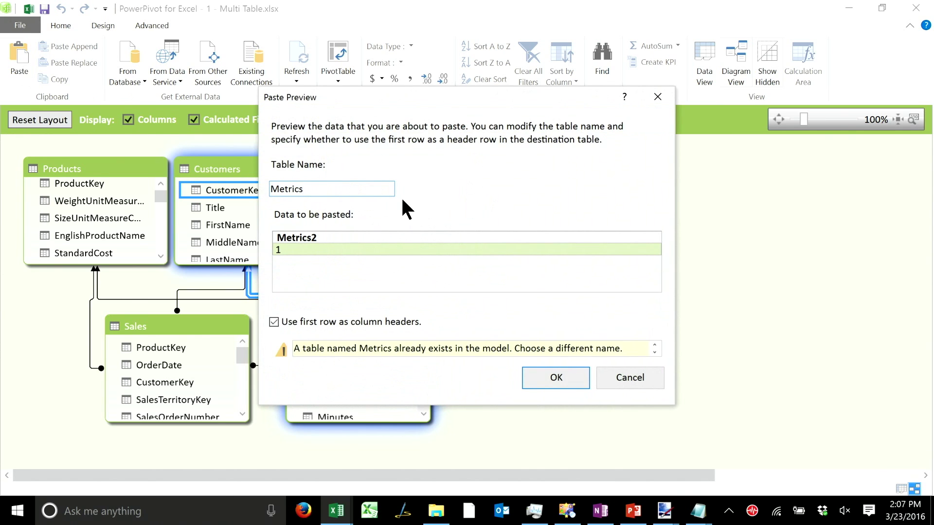
pyautogui.write('2')
pyautogui.press('Return')
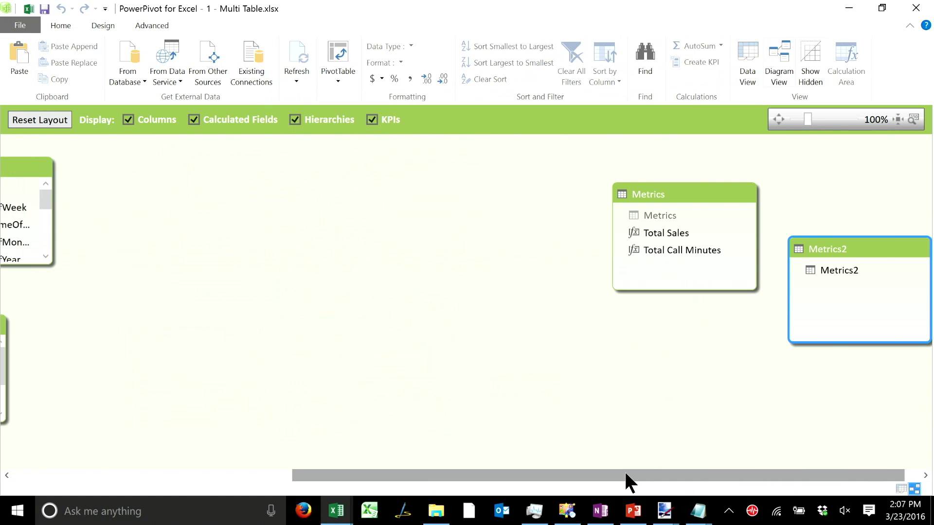
# Move the Metrics2 table beside the Calendar table in the diagram and go to its data grid.
pyautogui.moveTo(796, 245); pyautogui.dragTo(141, 182)
pyautogui.moveTo(366, 487); pyautogui.dragTo(181, 467)
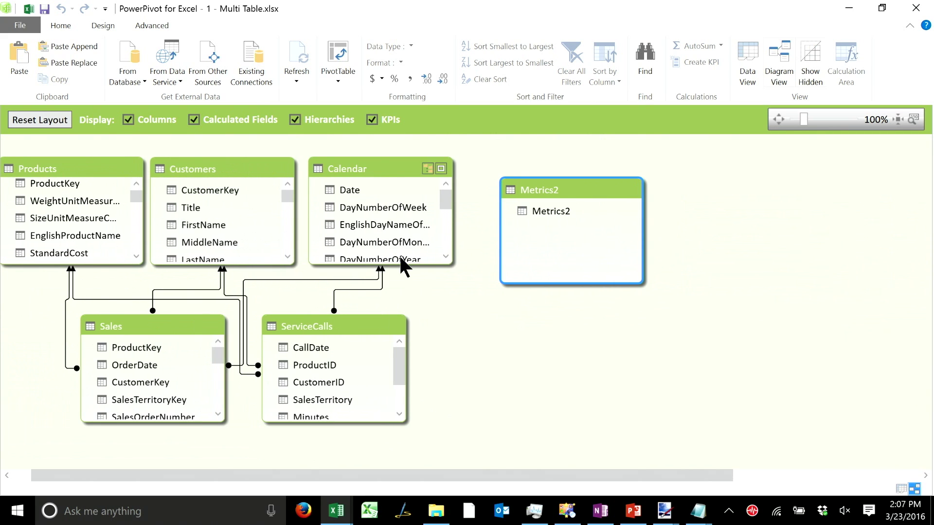
pyautogui.rightClick(561, 184)
pyautogui.click(472, 287)
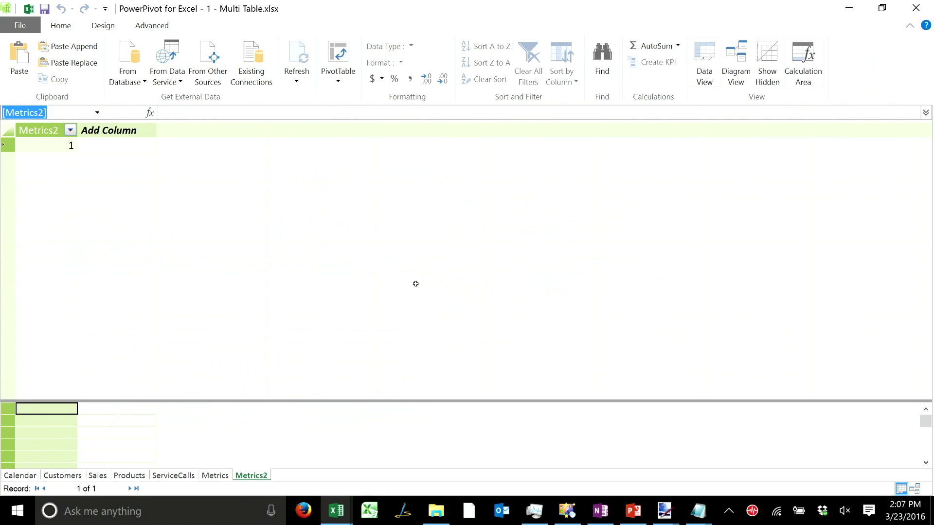
# Hide the Metrics2 column of the Metrics2 table from client tools.
pyautogui.click(48, 131)
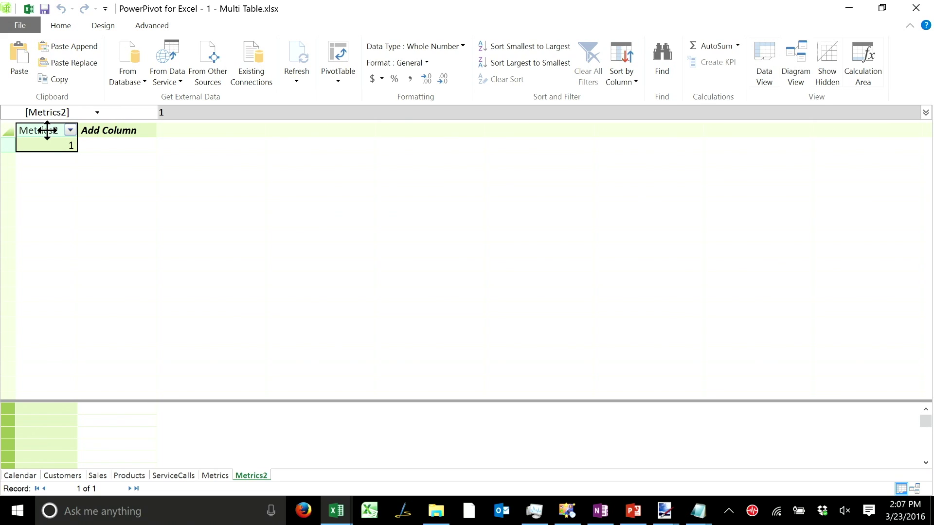
pyautogui.rightClick(46, 130)
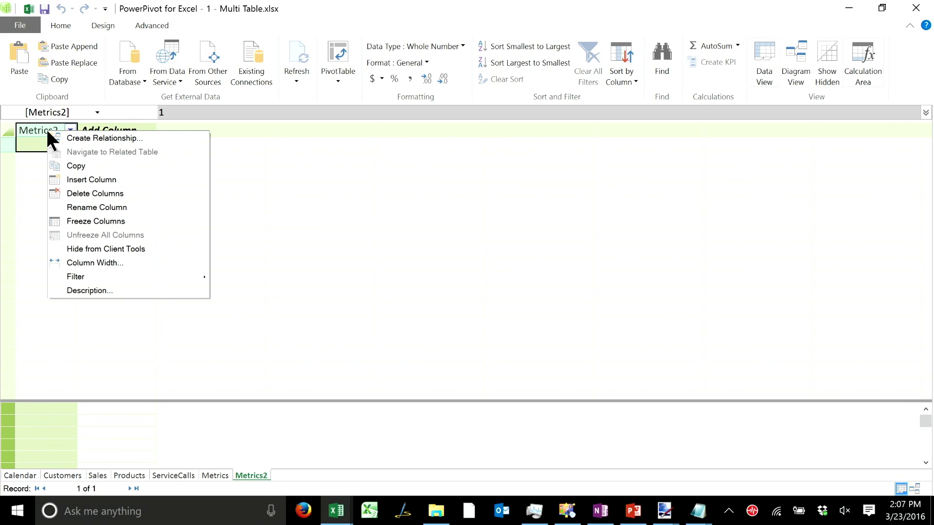
pyautogui.click(95, 248)
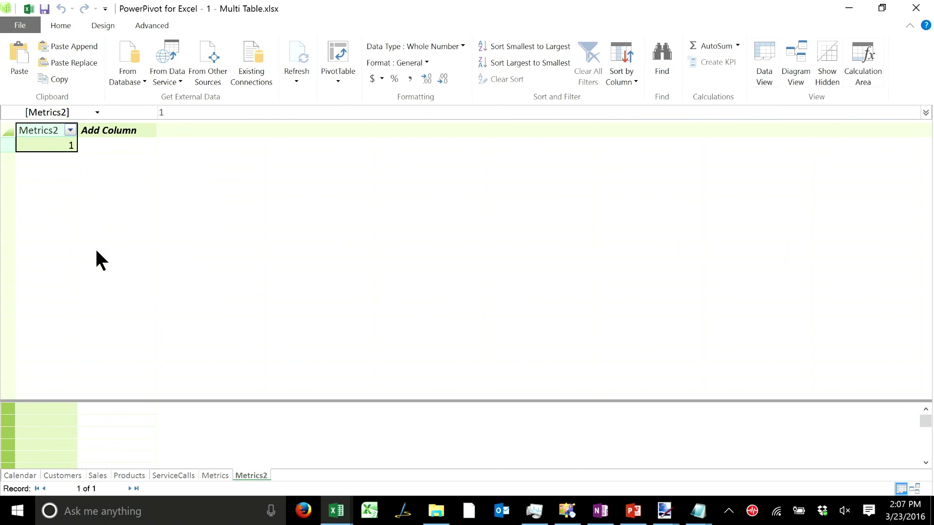
# Enlarge the calculation area of the Metrics2 table and add the measure My Measure:=RAND() in it.
pyautogui.click(56, 422)
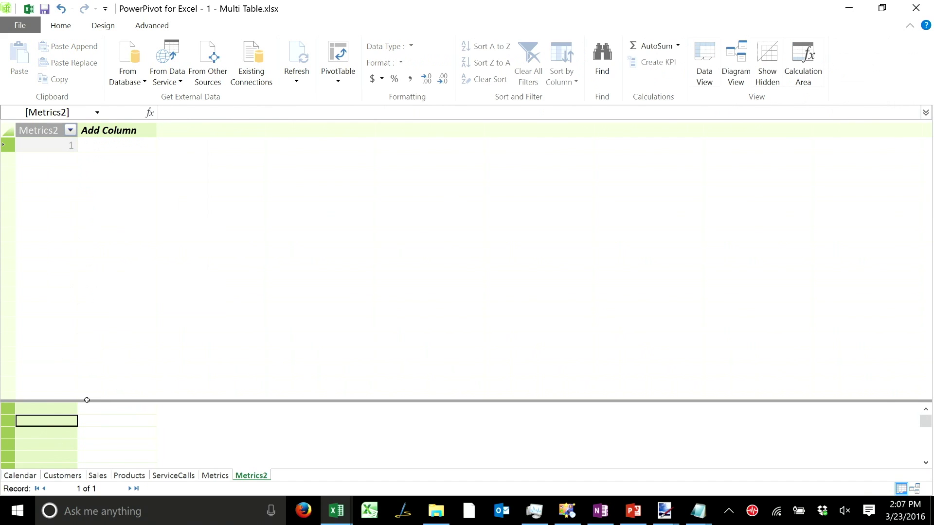
pyautogui.moveTo(86, 398); pyautogui.dragTo(115, 254)
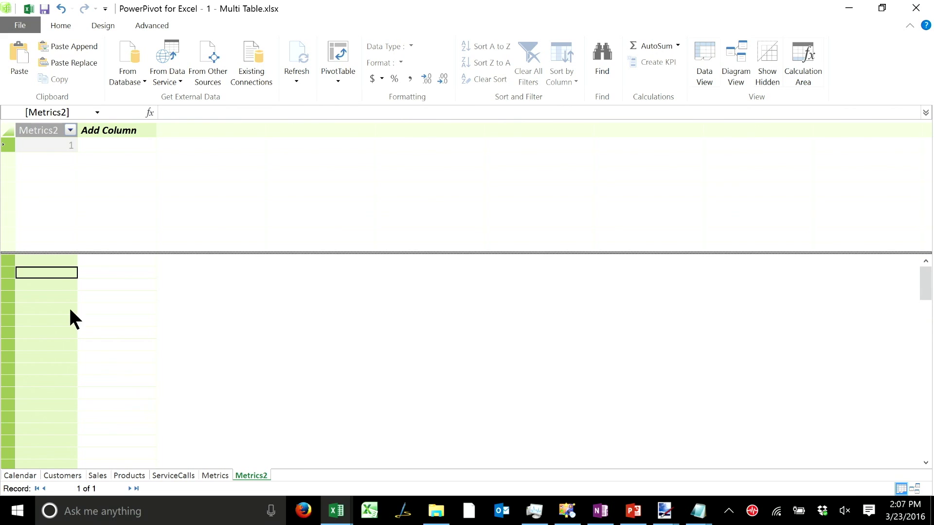
pyautogui.click(52, 270)
pyautogui.write('My Me')
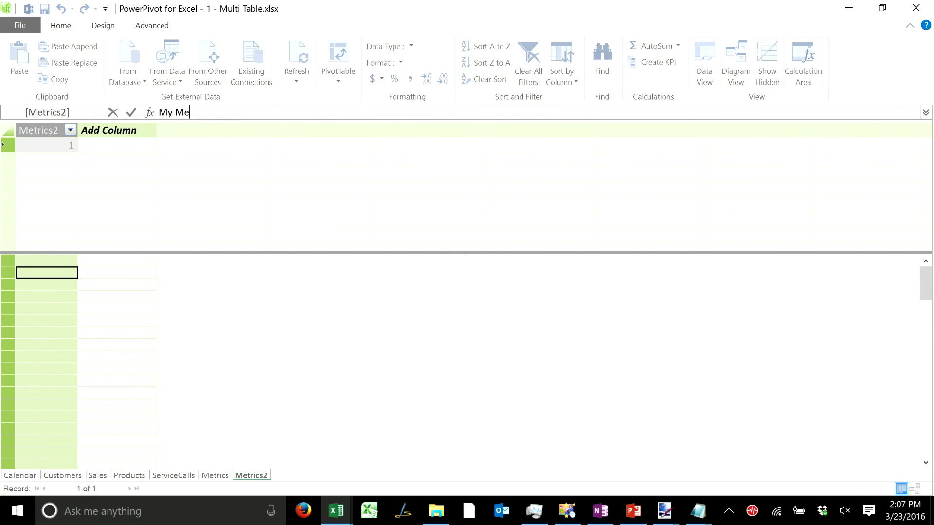
pyautogui.write('asure:=ran')
pyautogui.press('Tab')
pyautogui.write(')')
pyautogui.press('Return')
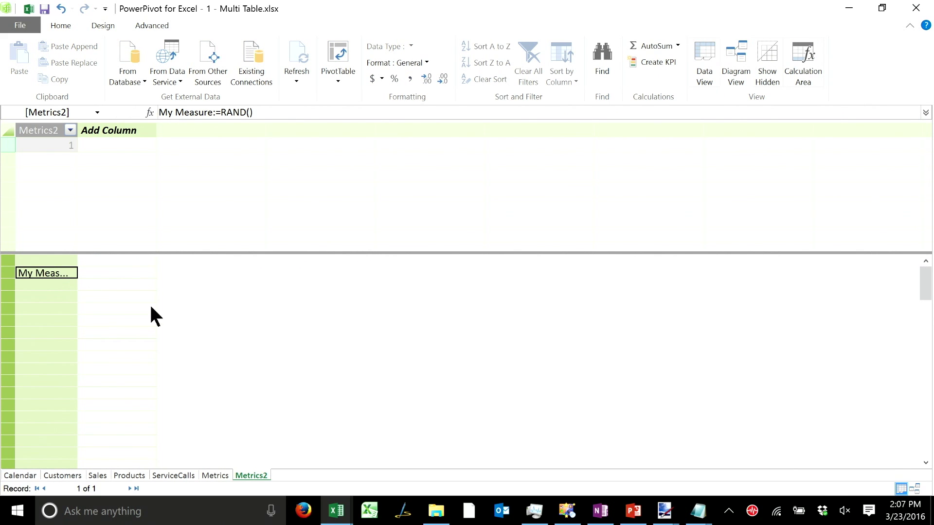
# Return to the Excel PivotTable on Sheet3 and expand the Metrics2 table in the field list to view its measure.
pyautogui.hotkey('alt', 'Tab')
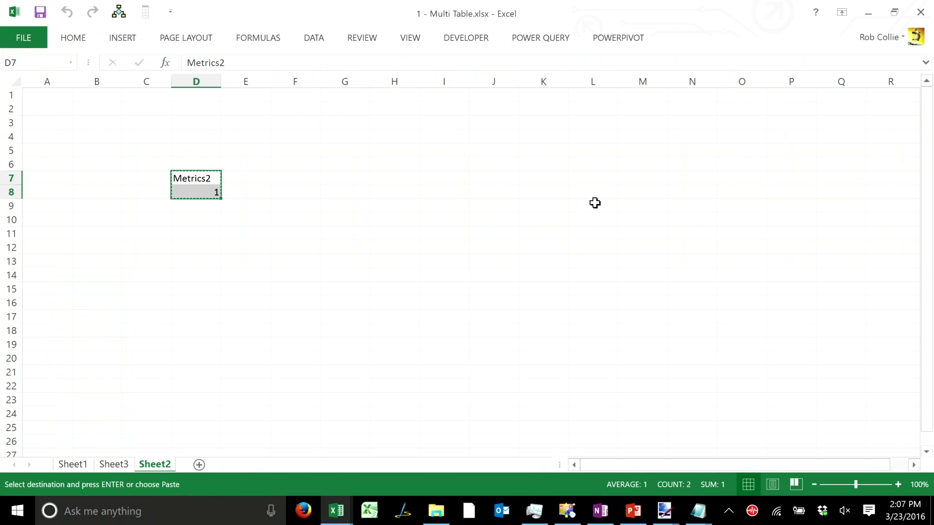
pyautogui.click(114, 465)
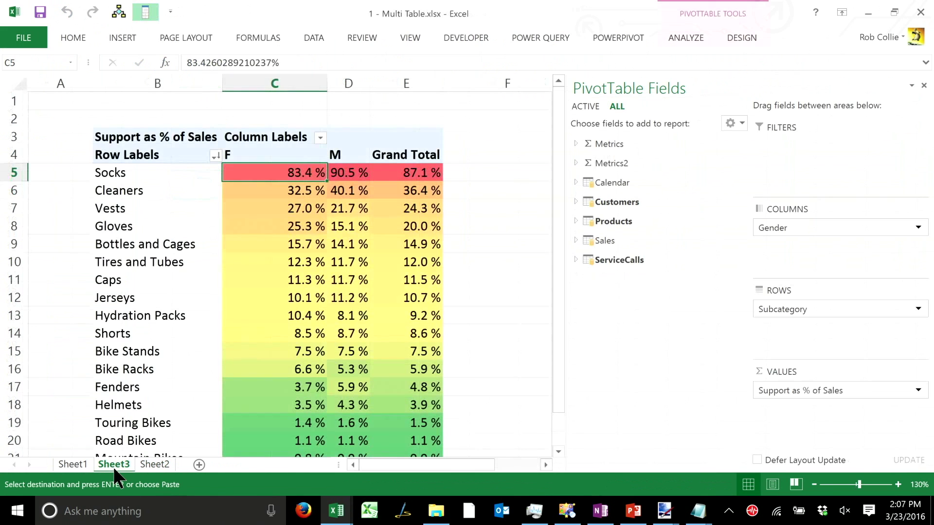
pyautogui.click(283, 213)
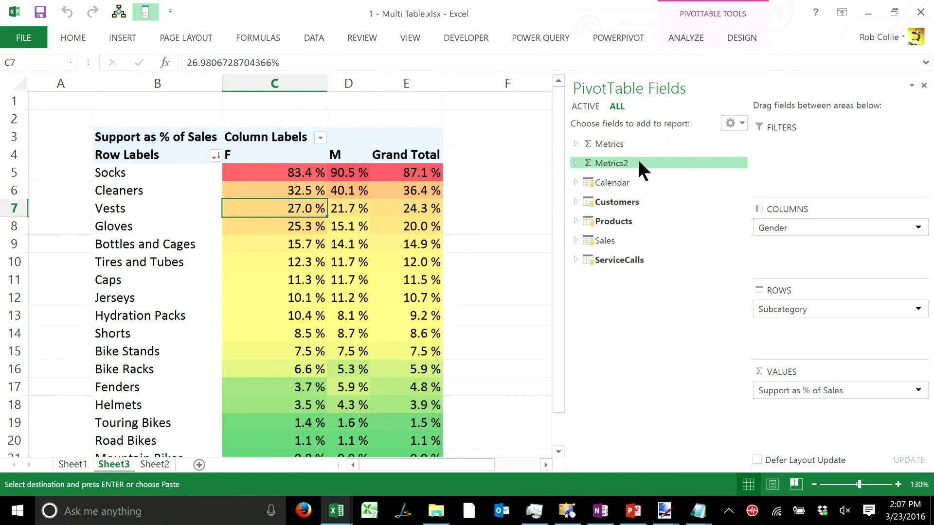
pyautogui.click(576, 163)
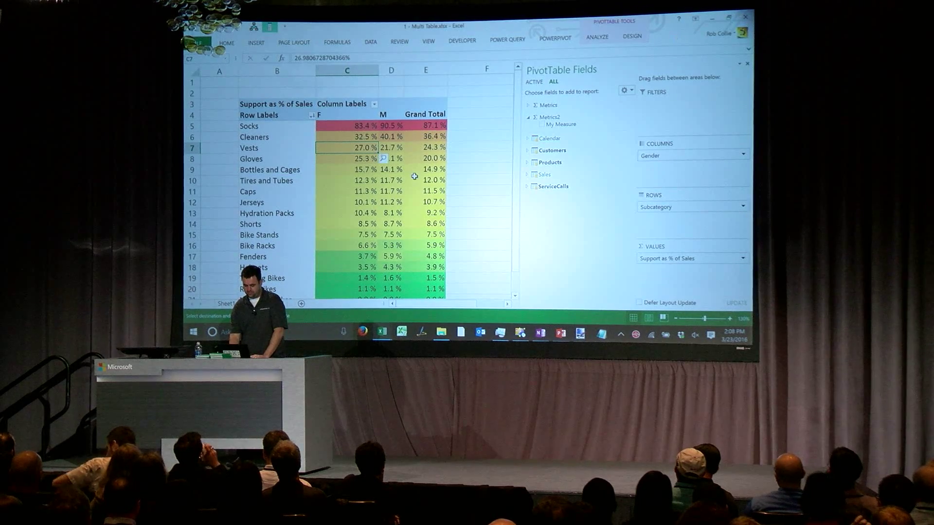
# Open the workbook 2 - Massive Data 2013.xlsx from the MDIS folder in File Explorer.
pyautogui.hotkey('ctrl', 'pagedown')
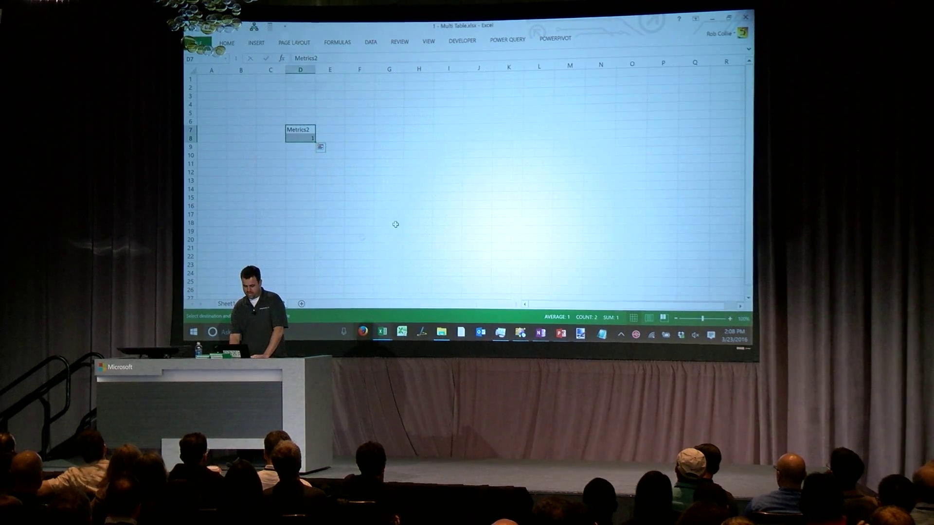
pyautogui.click(441, 333)
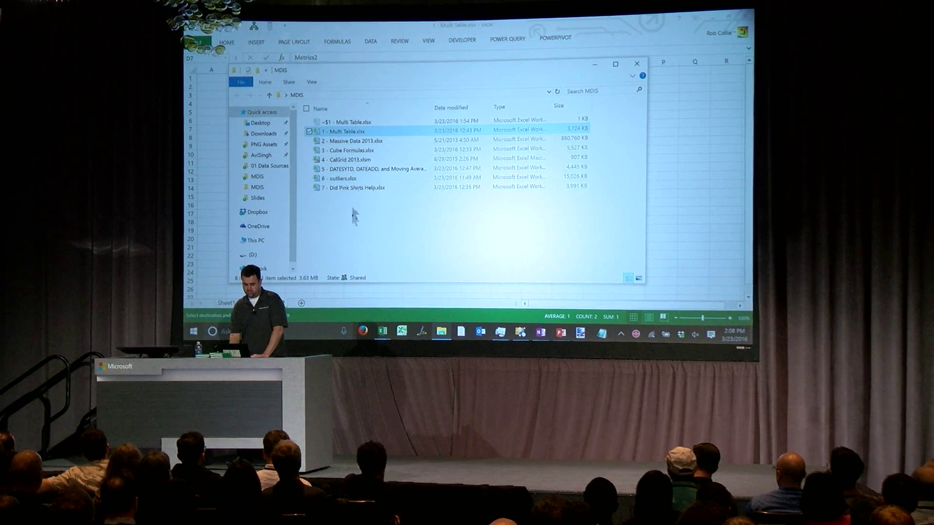
pyautogui.doubleClick(358, 141)
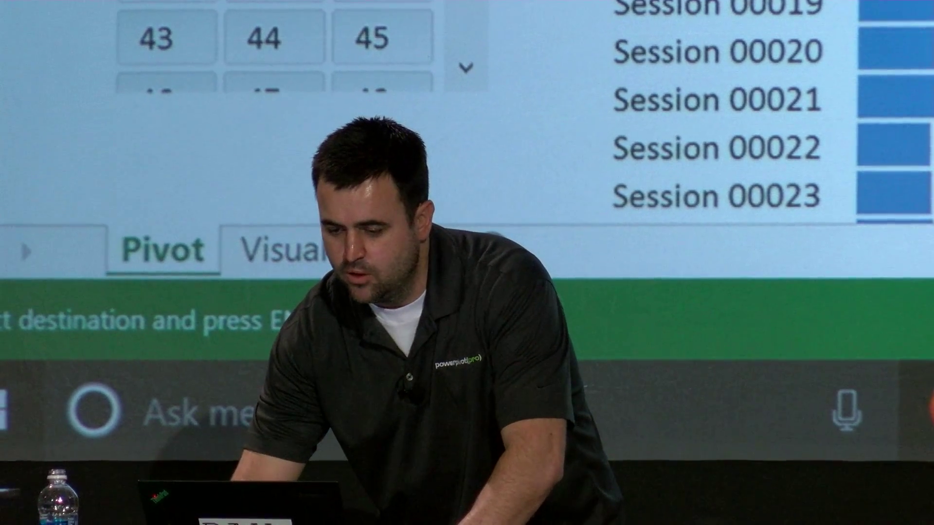
# Examine the record counts of the Frequency and Amplitude tables in the Power Pivot window and return to the workbook.
pyautogui.scroll(-1, 467, 117)
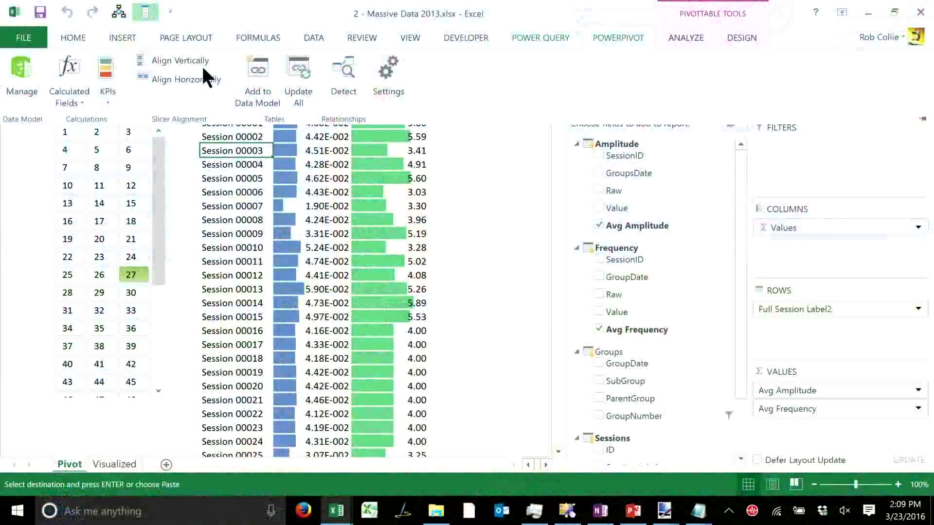
pyautogui.click(18, 72)
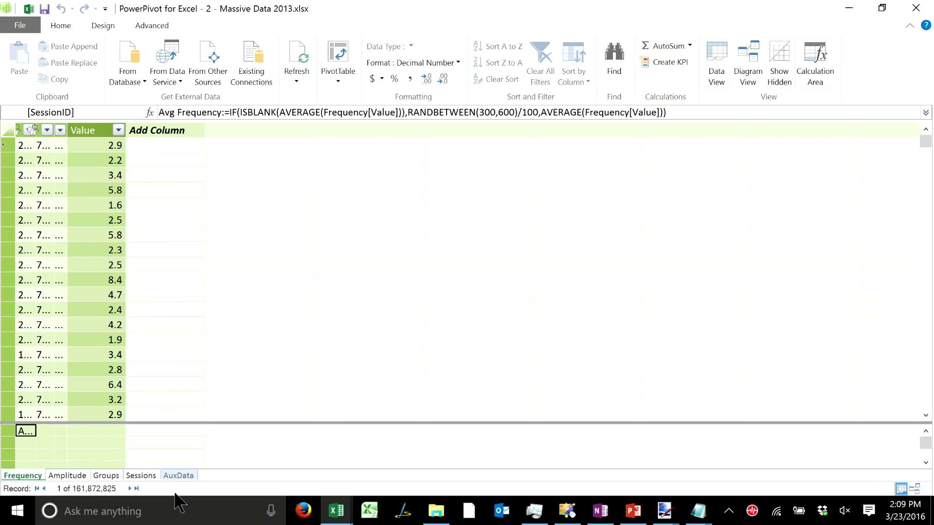
pyautogui.click(79, 476)
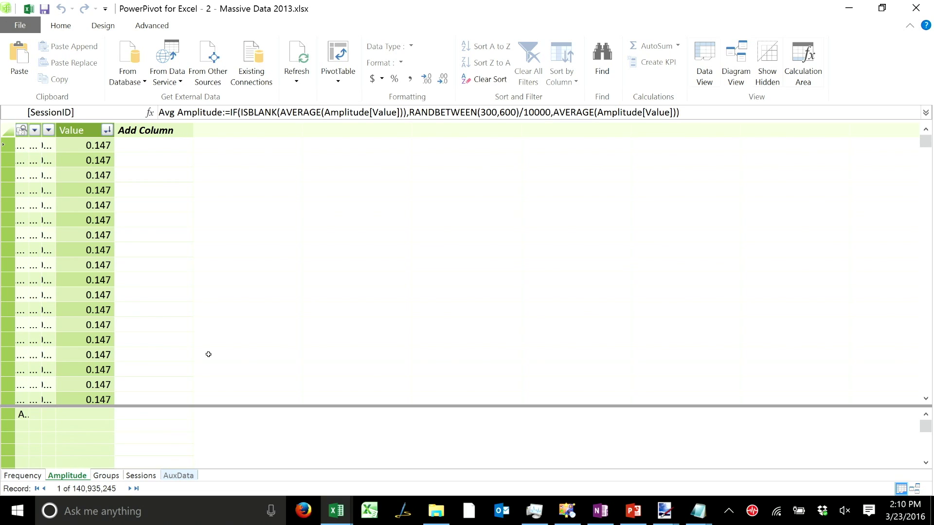
pyautogui.click(28, 9)
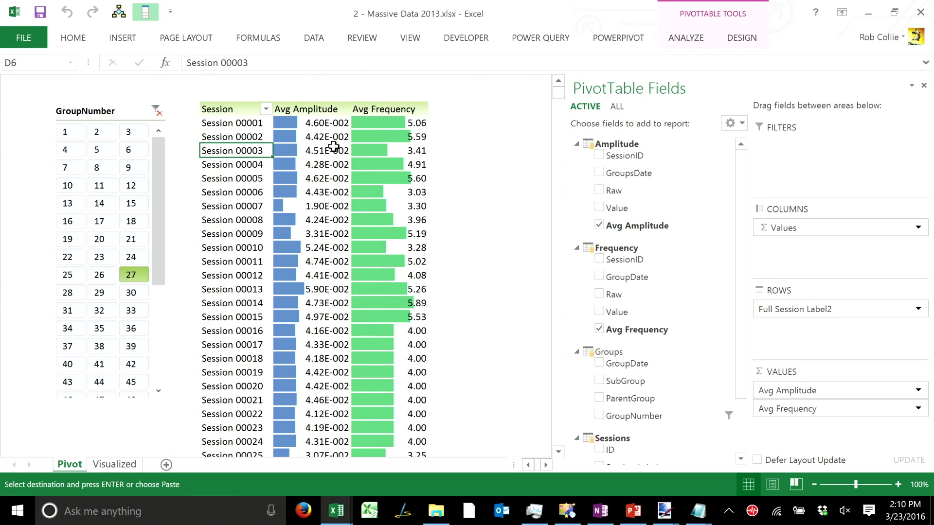
# Show the row and column headings on the Pivot sheet.
pyautogui.click(325, 127)
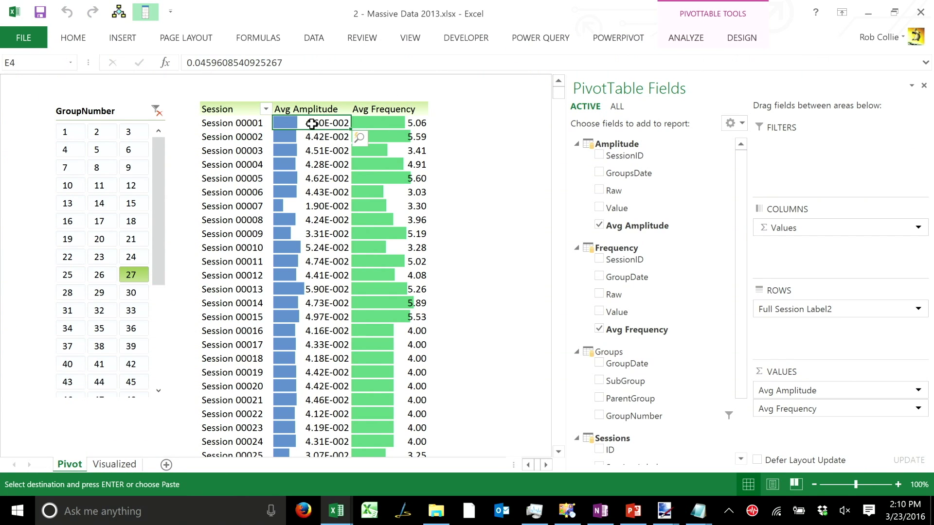
pyautogui.click(401, 35)
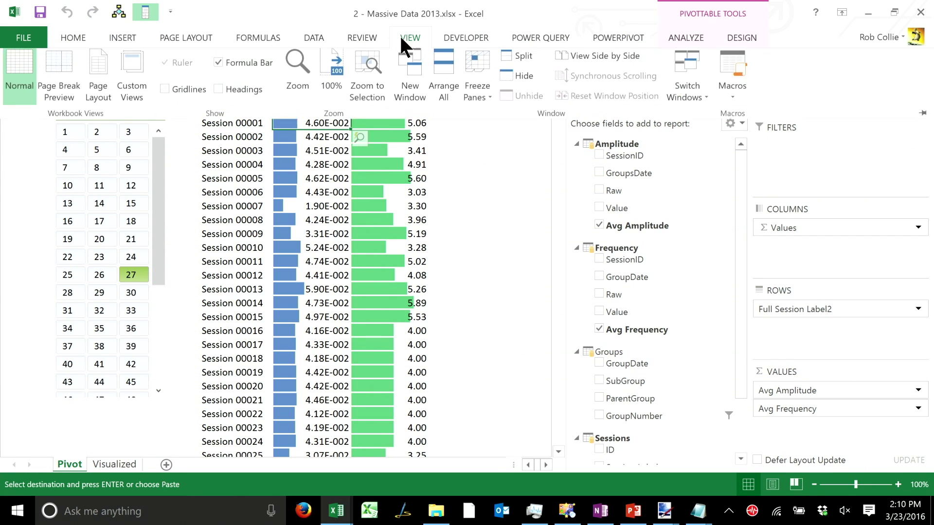
pyautogui.click(215, 96)
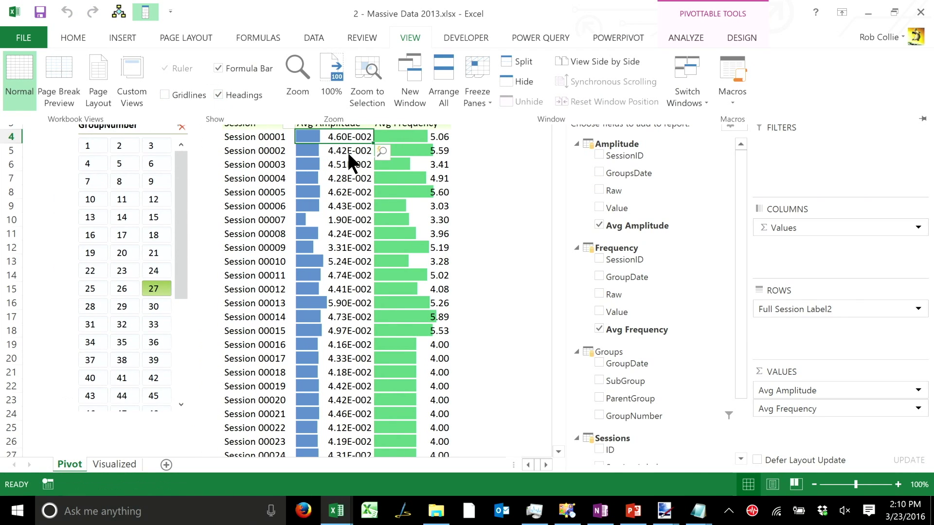
# Examine how many rows the session PivotTable spans by going down to its Grand Total row and back to the first sessions.
pyautogui.press('Down')
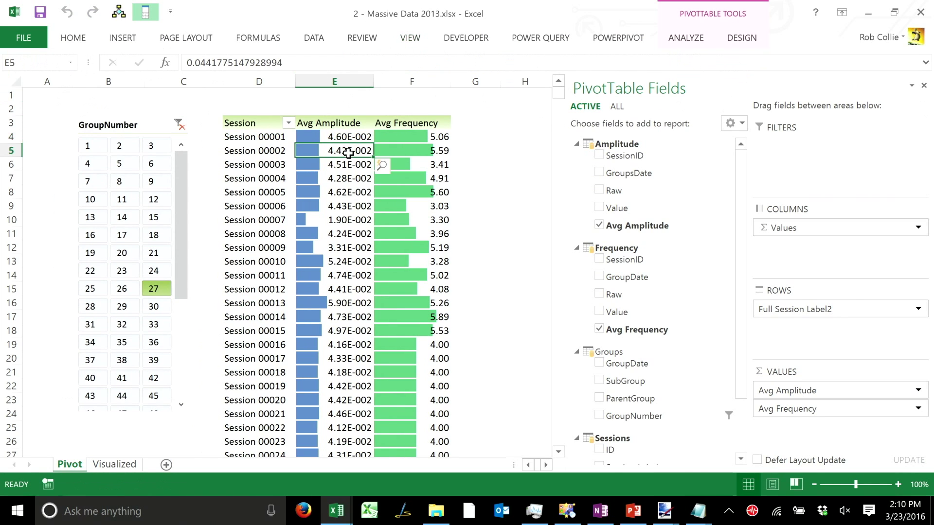
pyautogui.hotkey('ctrl', 'Down')
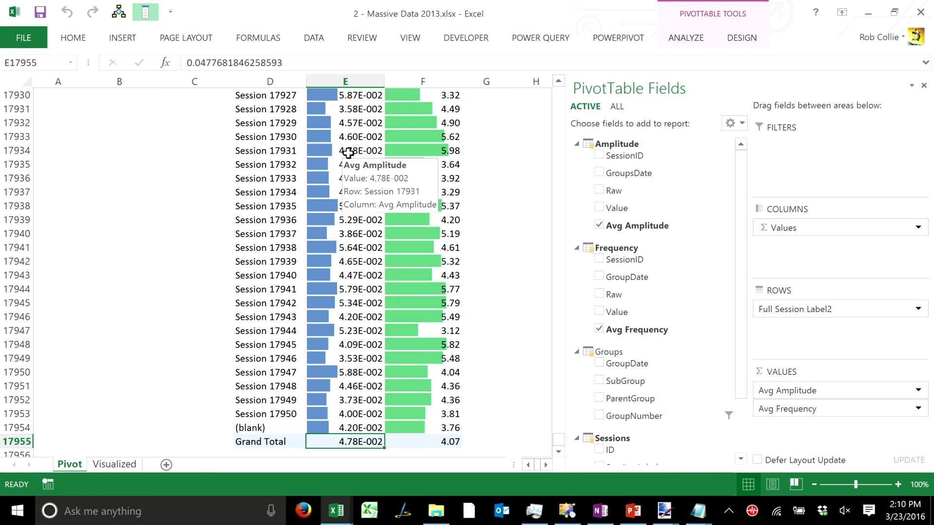
pyautogui.press('Right')
pyautogui.press('Left')
pyautogui.hotkey('ctrl', 'Up')
pyautogui.press('Down')
pyautogui.press('Right')
pyautogui.press('Down')
pyautogui.press('Left')
pyautogui.press('Right')
pyautogui.press('Left')
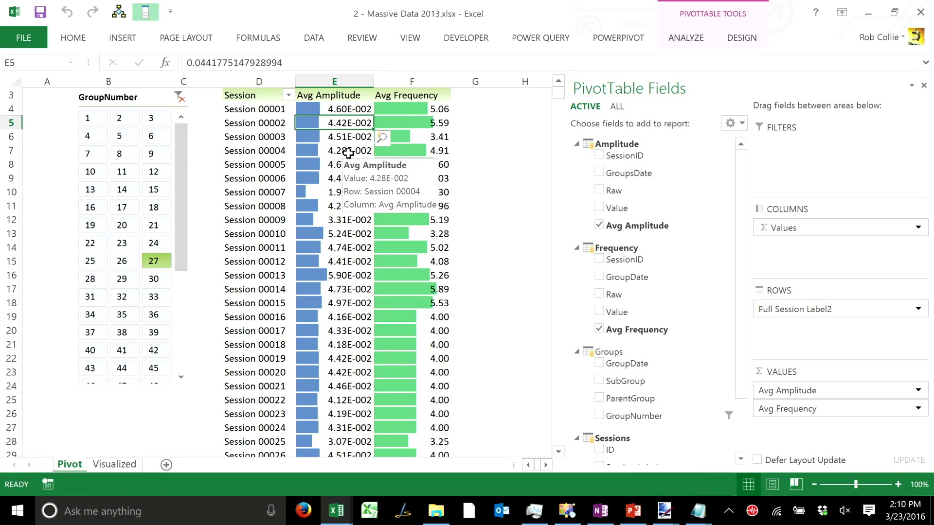
# Filter the session PivotTable with the GroupNumber slicer by group 10, group 11 and finally group 9.
pyautogui.click(95, 174)
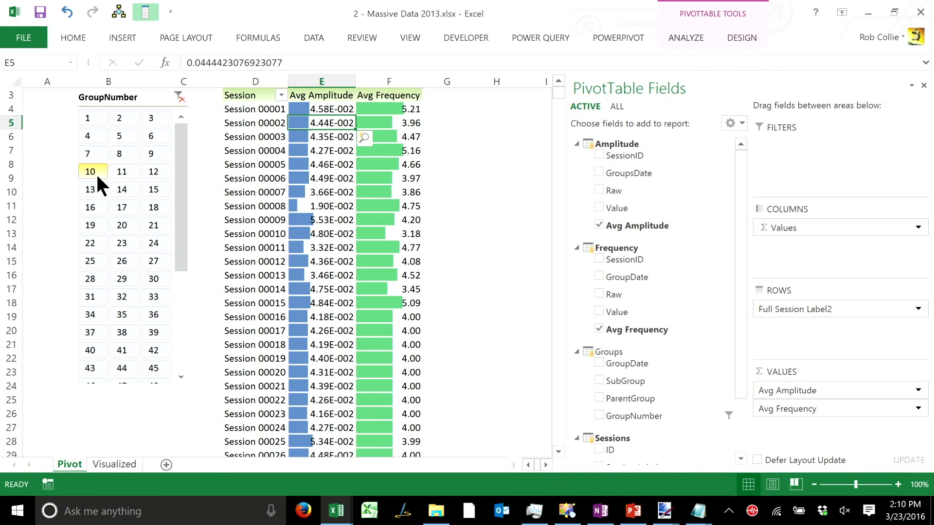
pyautogui.click(138, 171)
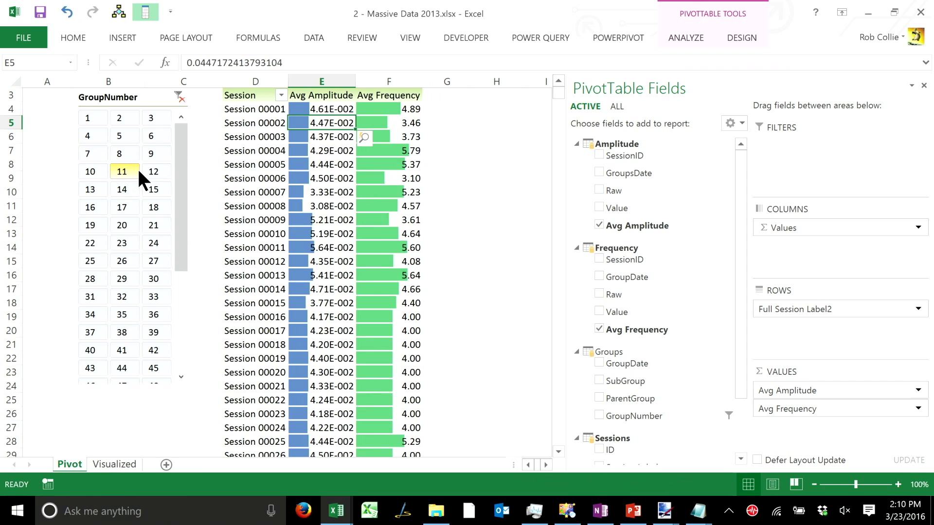
pyautogui.click(162, 153)
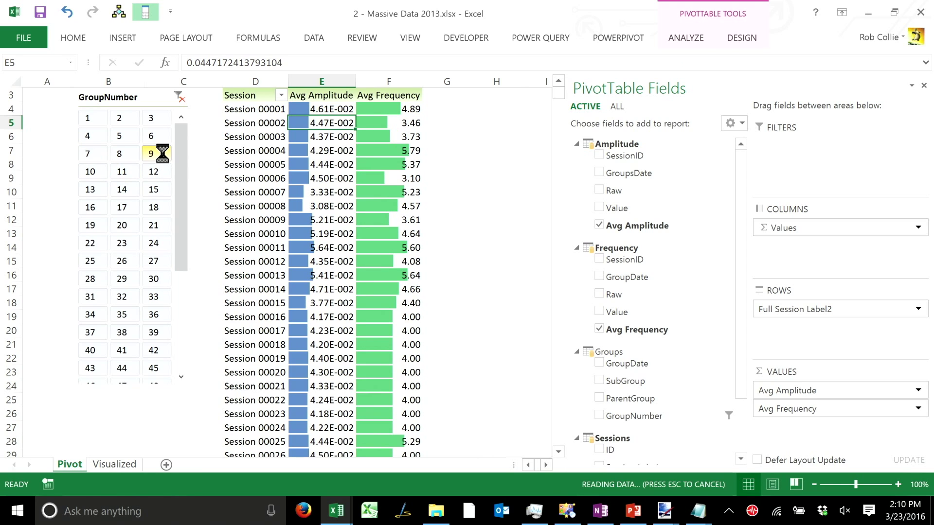
# Filter the session PivotTable with the GroupNumber slicer by group 8 and close the Massive Data workbook.
pyautogui.click(118, 156)
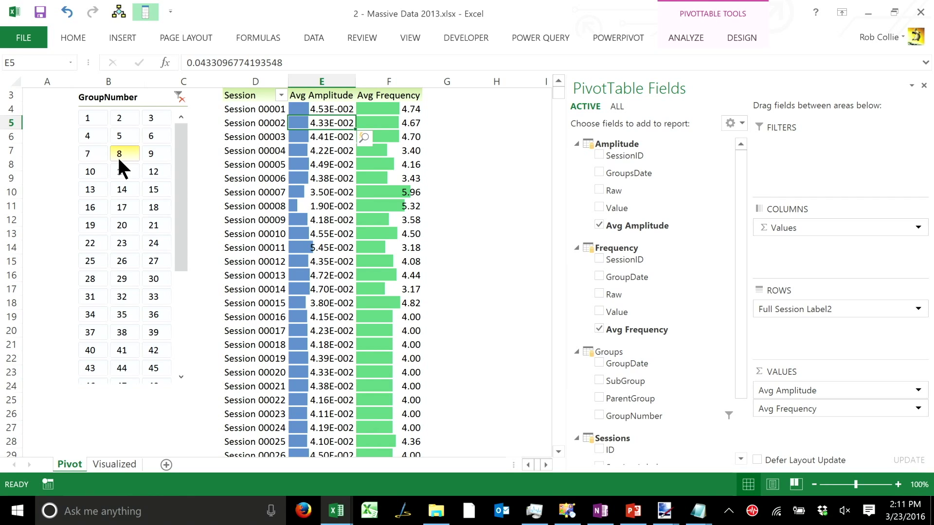
pyautogui.click(921, 13)
pyautogui.click(470, 268)
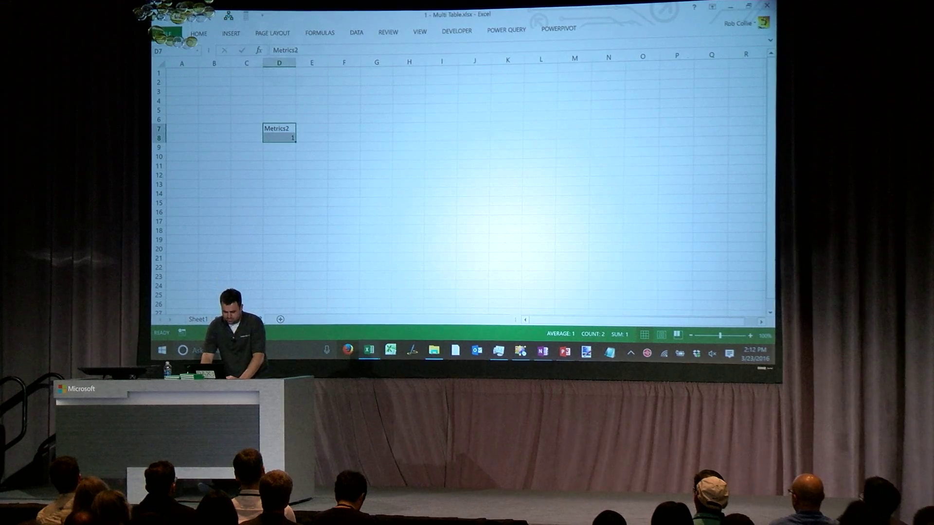
# Switch to the other sheet of the Multi Table workbook and open "3 - Cube Formulas.xlsx" from the MDIS folder.
pyautogui.click(225, 320)
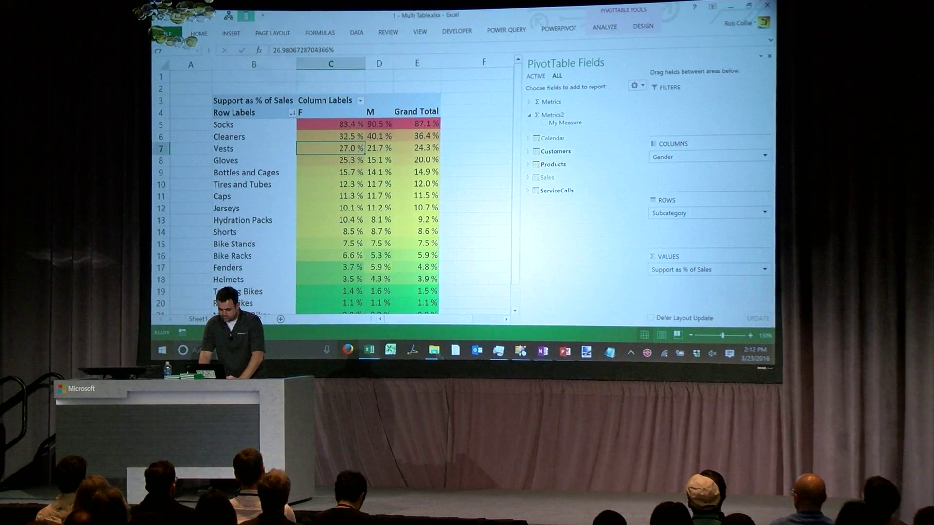
pyautogui.click(434, 350)
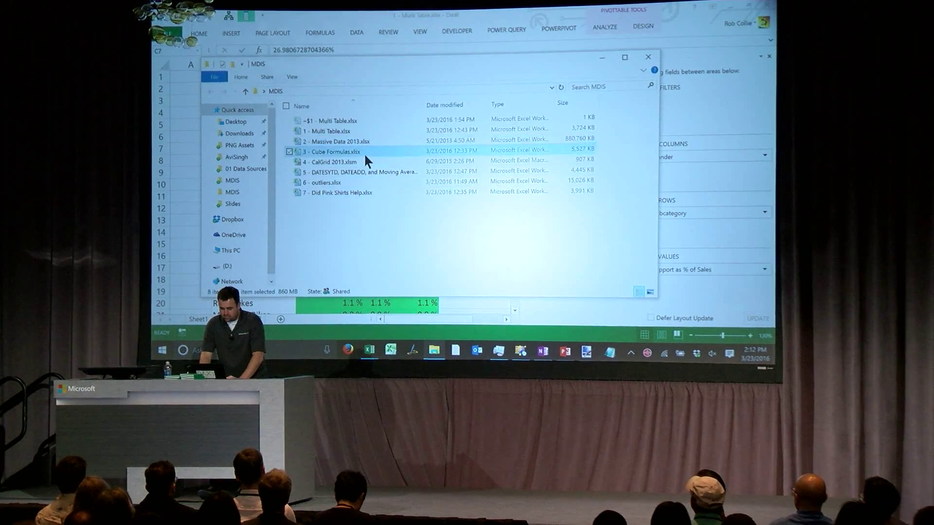
pyautogui.hotkey('alt', 'Tab')
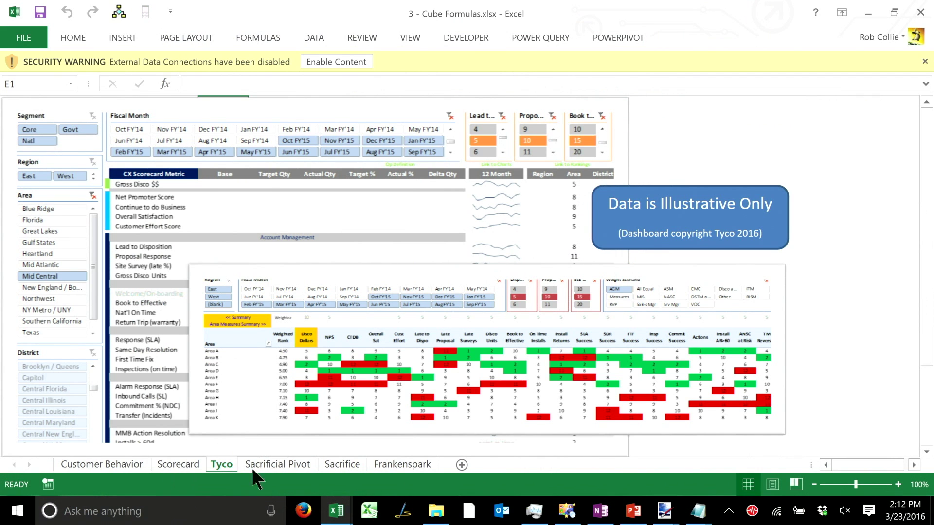
# Go to the Sacrifice sheet, enable the workbook's disabled external content and zoom the sheet to 120%.
pyautogui.click(281, 466)
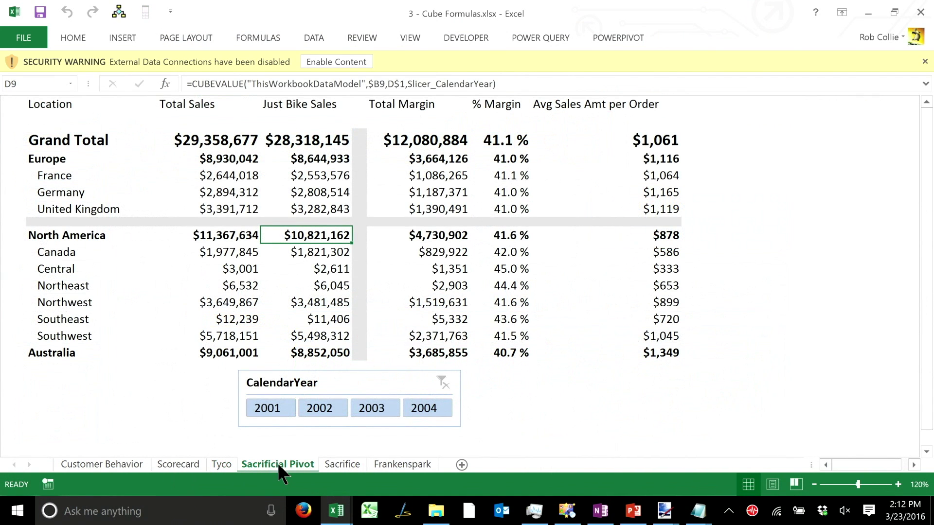
pyautogui.click(344, 467)
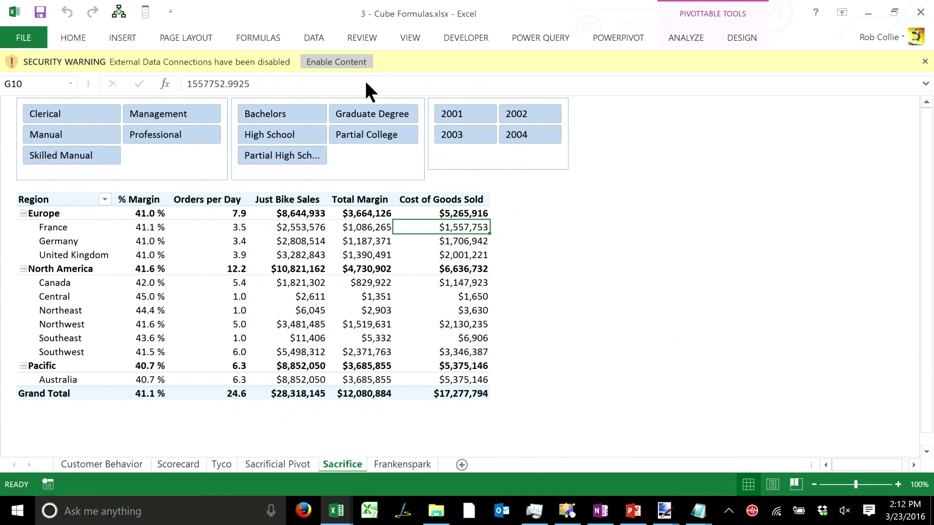
pyautogui.click(337, 62)
pyautogui.click(898, 484)
pyautogui.click(898, 484)
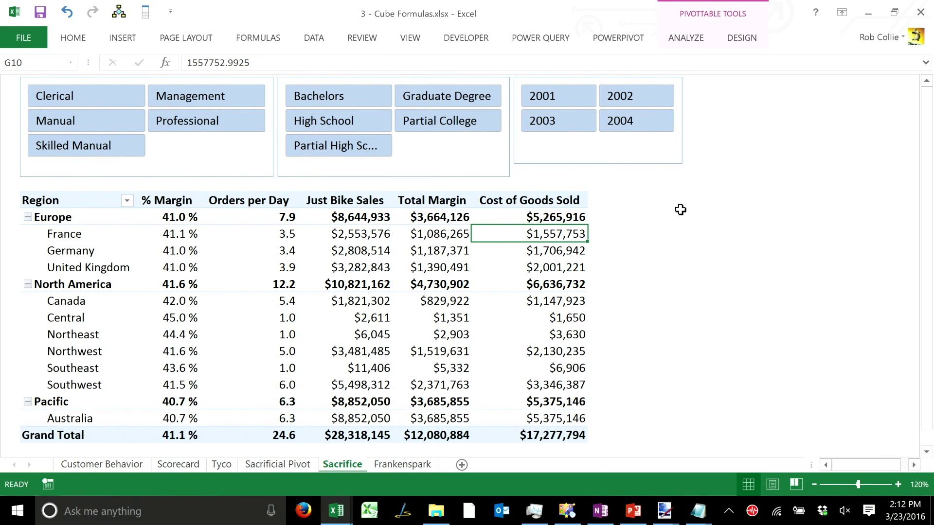
# Slice the region PivotTable by Bachelors and by year 2001, reselecting all education levels and all years after each.
pyautogui.click(338, 97)
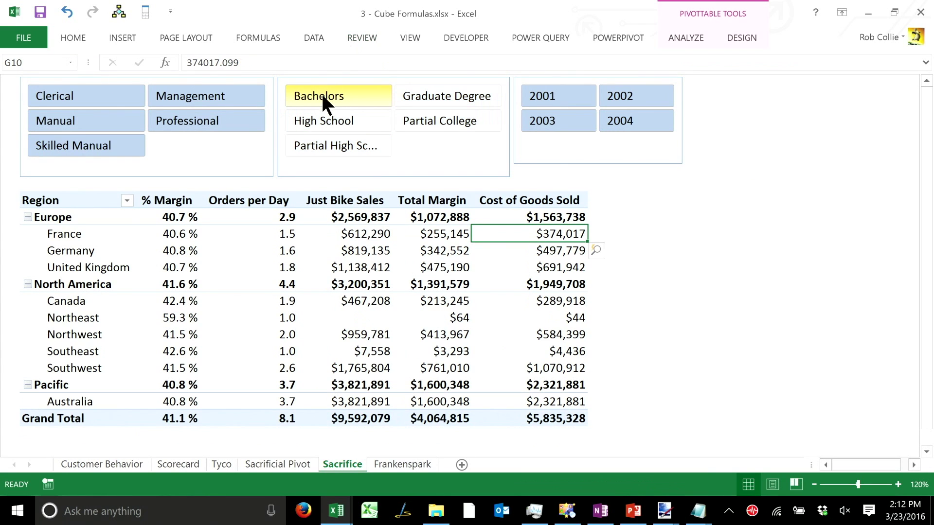
pyautogui.moveTo(320, 91); pyautogui.dragTo(379, 137)
pyautogui.click(558, 91)
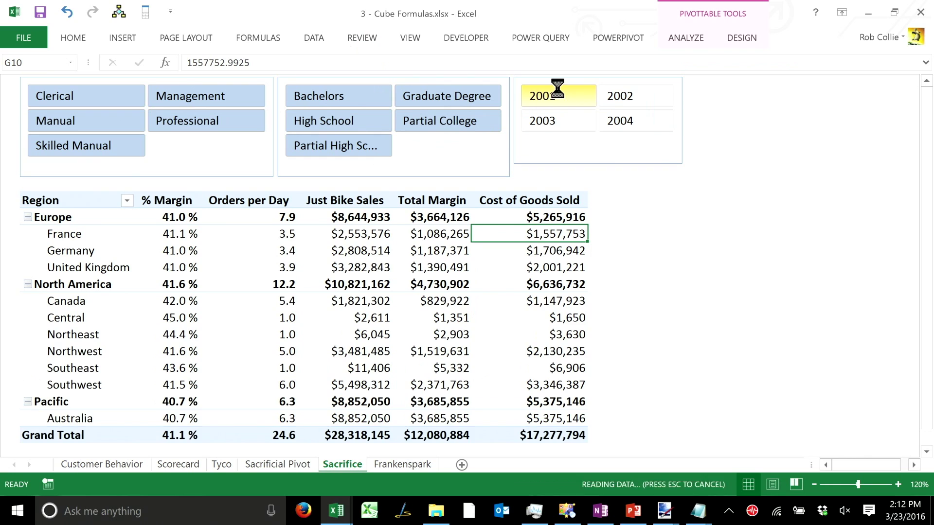
pyautogui.moveTo(548, 95); pyautogui.dragTo(611, 121)
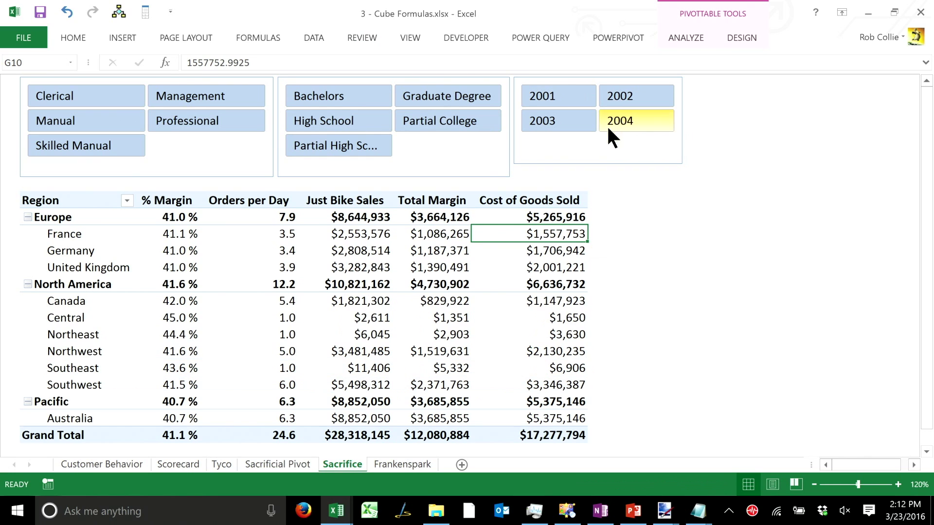
# Convert the region PivotTable to formulas and inspect the cube formulas behind Germany's Total Margin and Just Bike Sales.
pyautogui.click(545, 259)
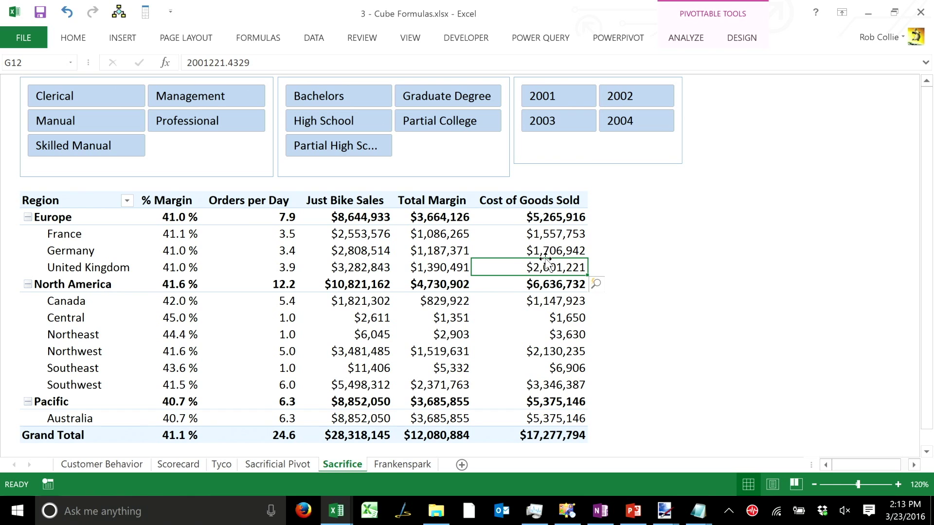
pyautogui.doubleClick(685, 39)
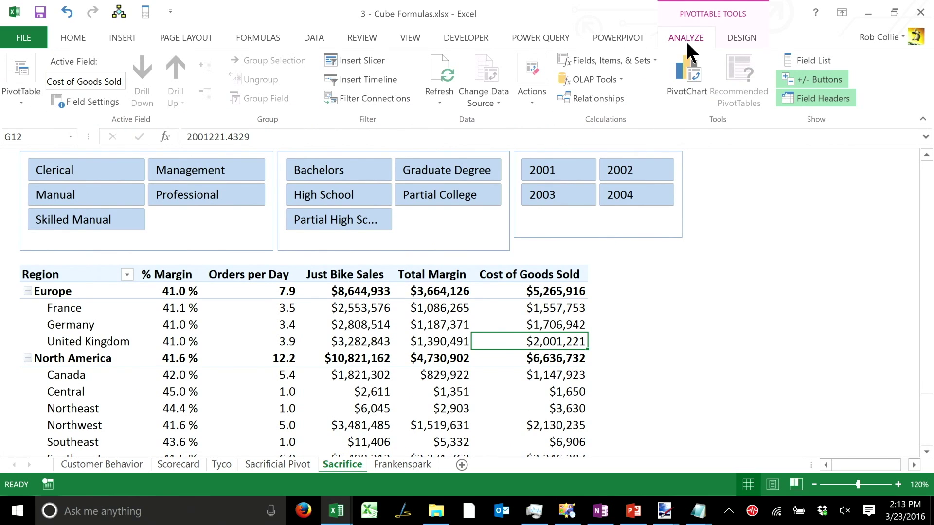
pyautogui.click(620, 79)
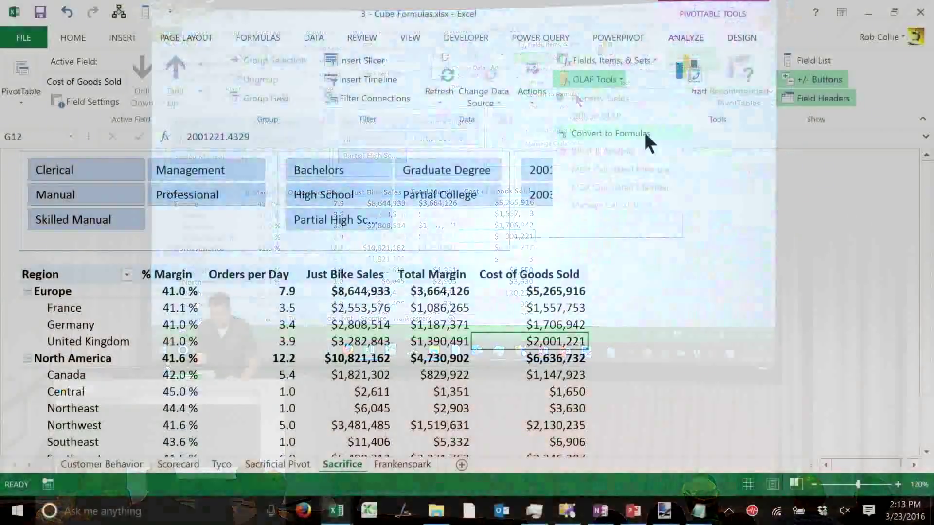
pyautogui.click(576, 95)
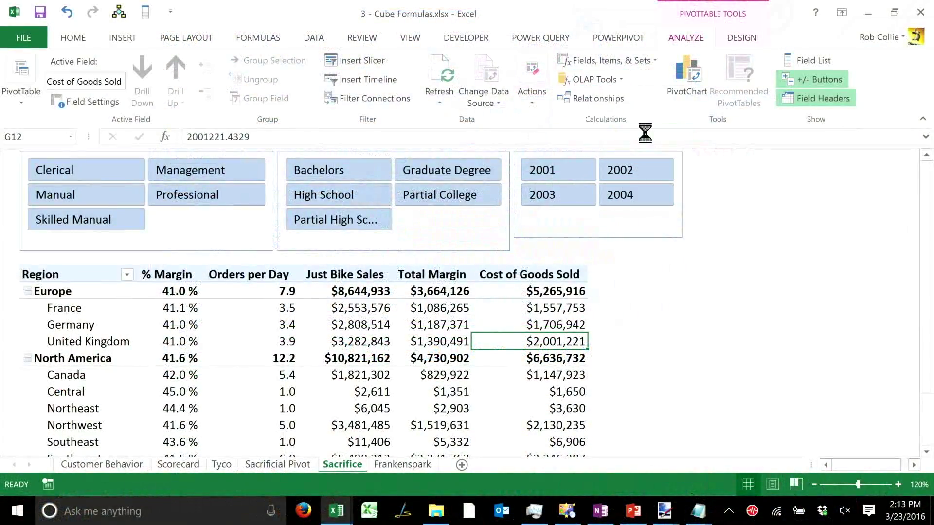
pyautogui.click(437, 322)
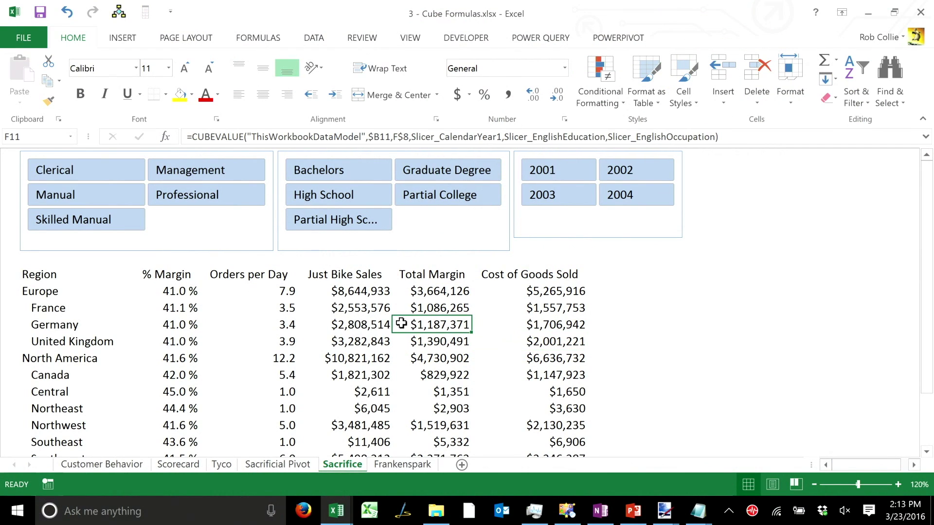
pyautogui.click(368, 325)
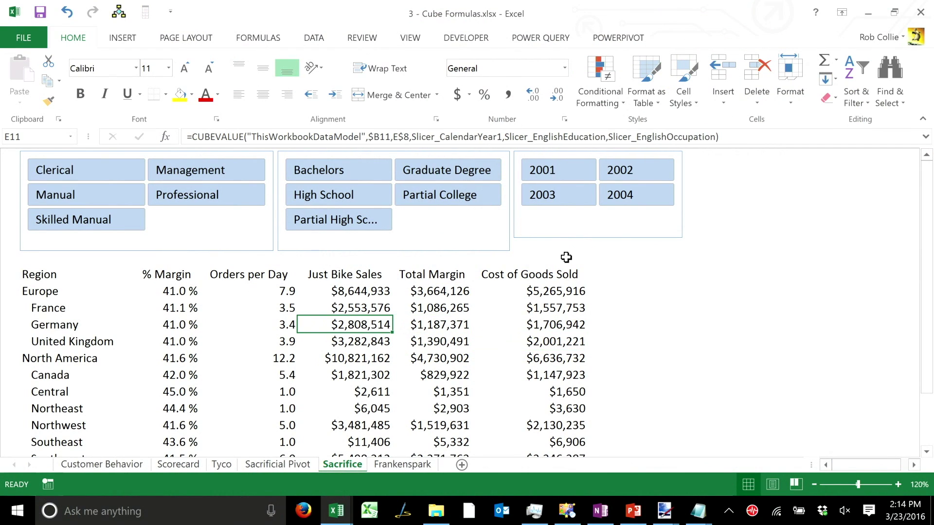
# Test the education and occupation slicers on the converted report with High School and Clerical, reselecting all items in each slicer.
pyautogui.click(338, 188)
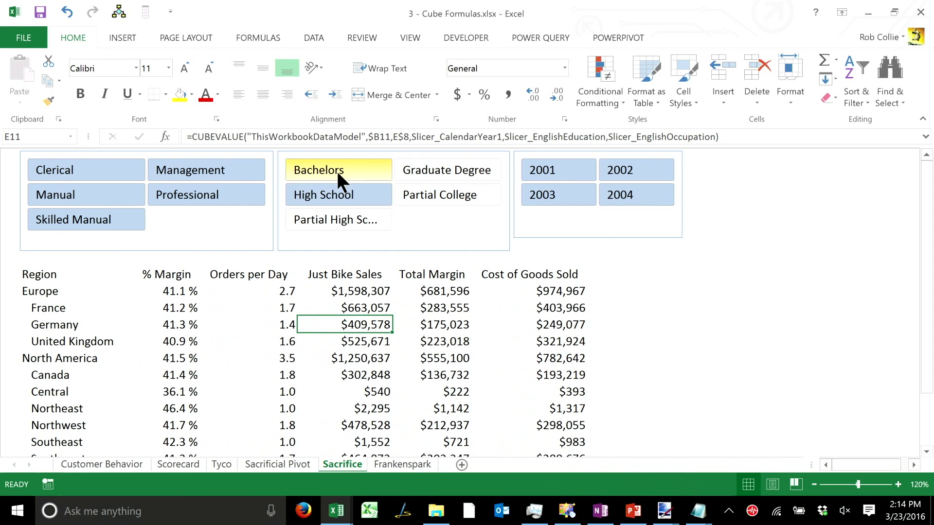
pyautogui.moveTo(336, 171); pyautogui.dragTo(416, 200)
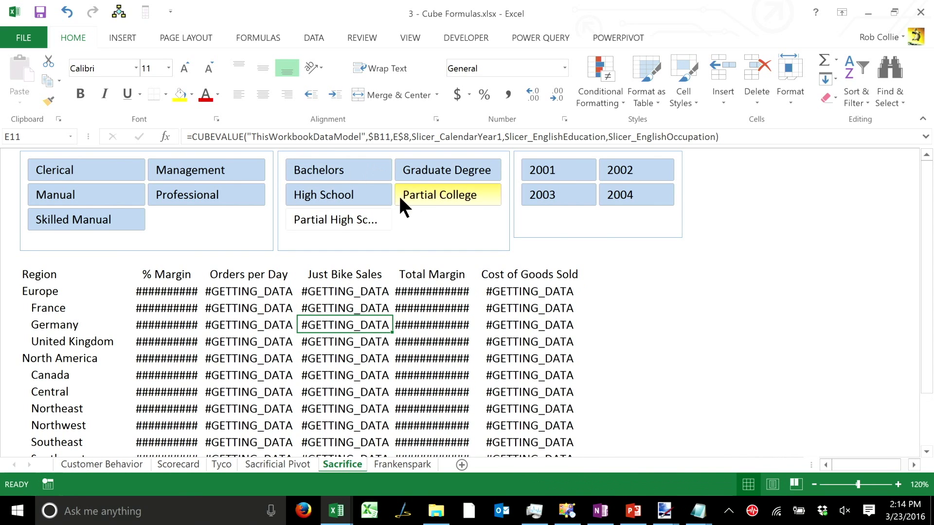
pyautogui.moveTo(335, 171); pyautogui.dragTo(340, 217)
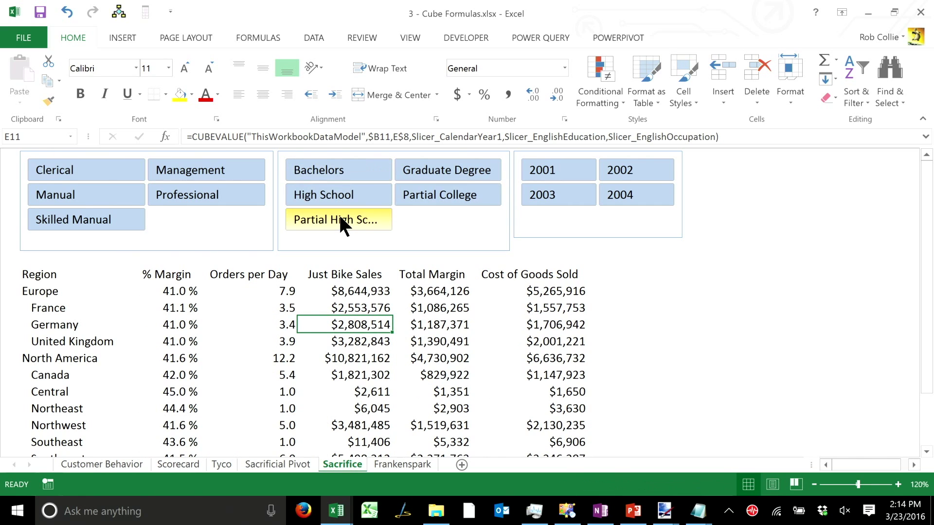
pyautogui.click(103, 176)
pyautogui.moveTo(109, 163); pyautogui.dragTo(111, 214)
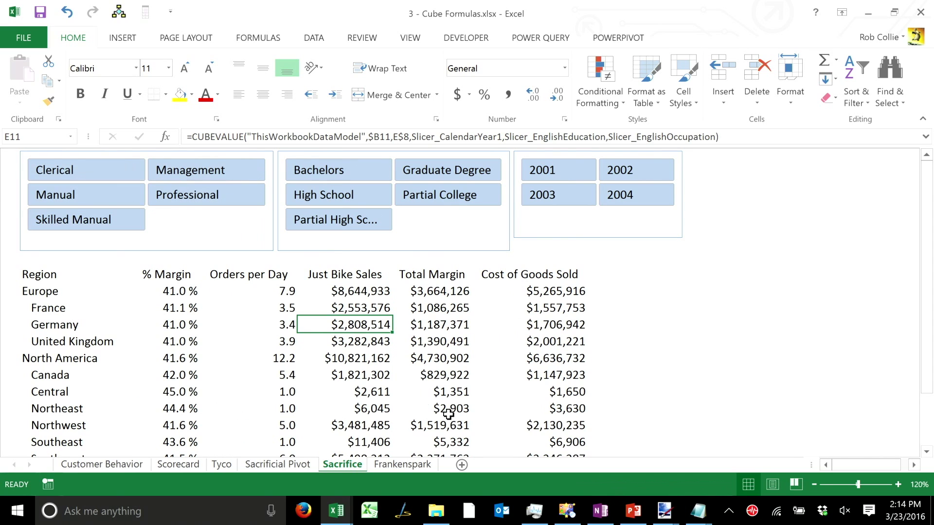
# Move the Europe Just Bike Sales formula from cell E9 to the empty cell H7.
pyautogui.click(364, 292)
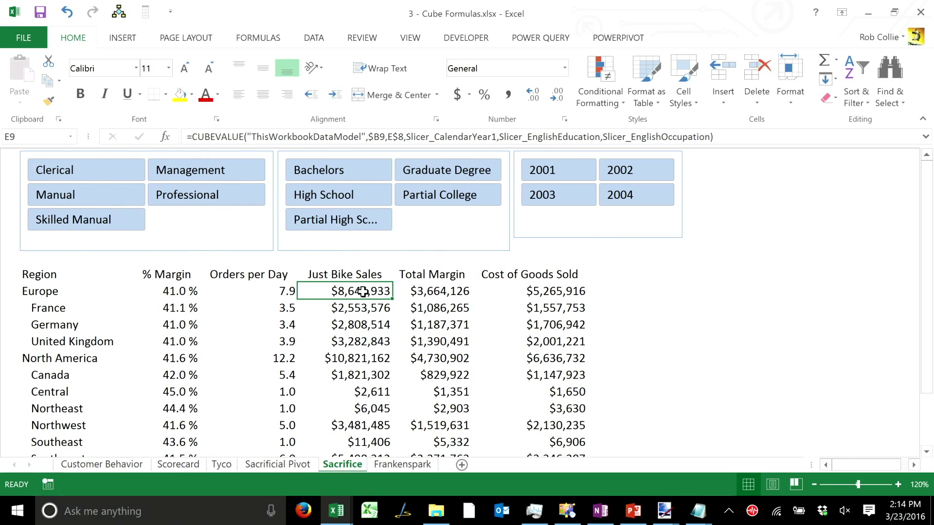
pyautogui.hotkey('ctrl', 'c')
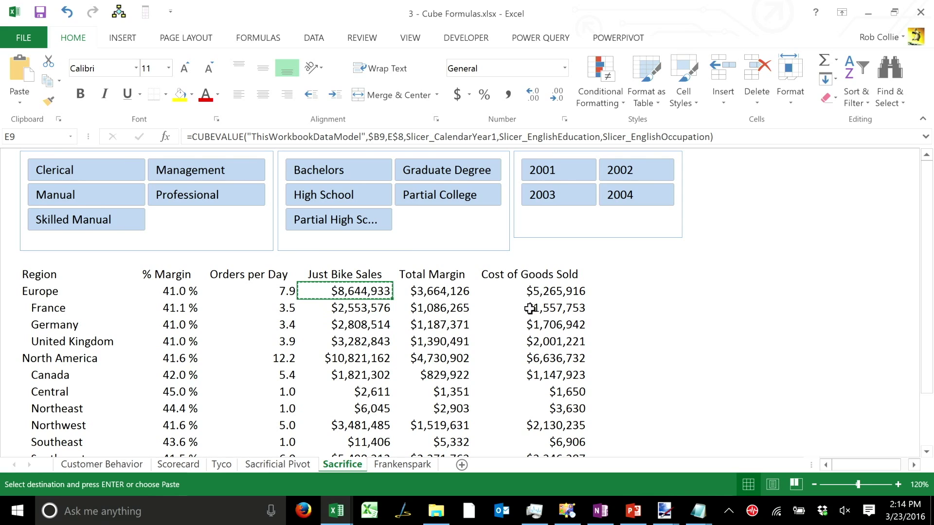
pyautogui.click(721, 167)
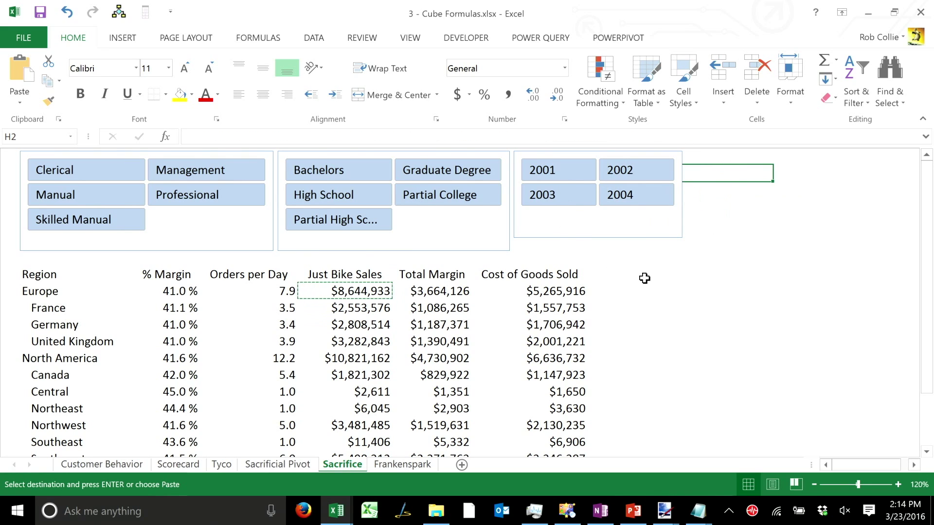
pyautogui.click(601, 253)
pyautogui.press('Return')
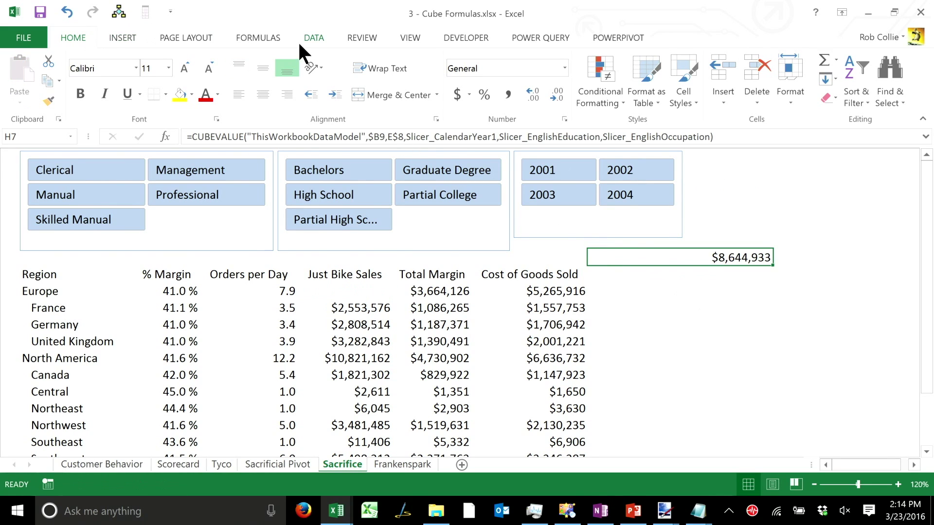
# Center the value in H7, enlarge its font to 22 and make it bold.
pyautogui.click(262, 94)
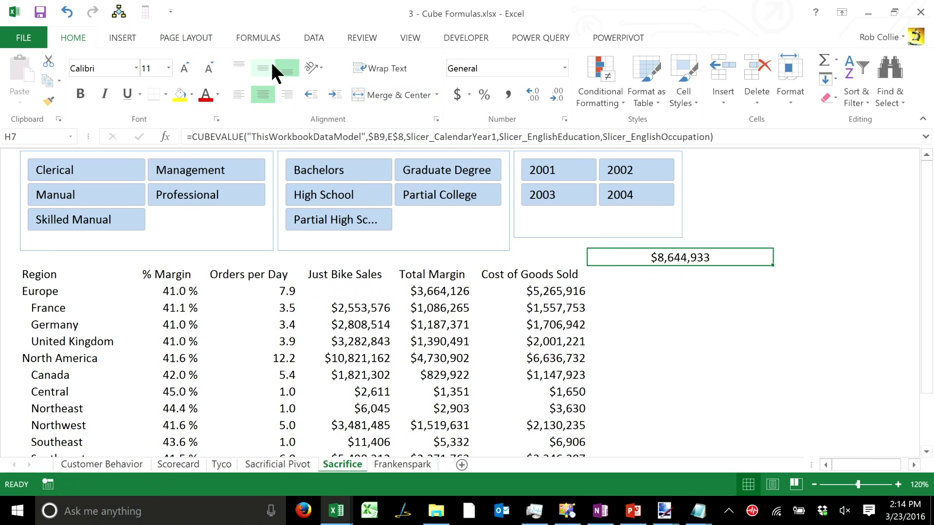
pyautogui.click(182, 66)
pyautogui.click(182, 66)
pyautogui.click(183, 67)
pyautogui.click(182, 67)
pyautogui.click(182, 67)
pyautogui.click(183, 66)
pyautogui.click(81, 94)
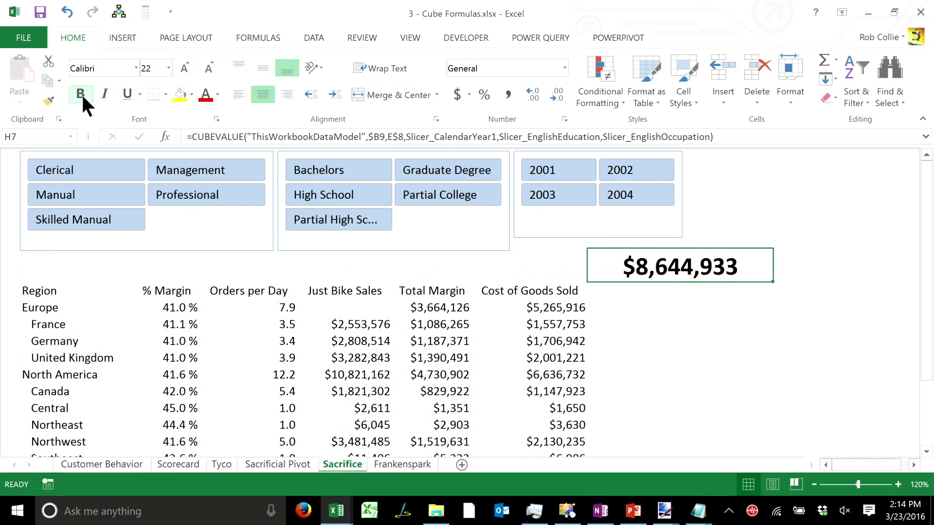
# Fill cell H7 with the standard yellow color and deselect it.
pyautogui.click(217, 95)
pyautogui.click(218, 95)
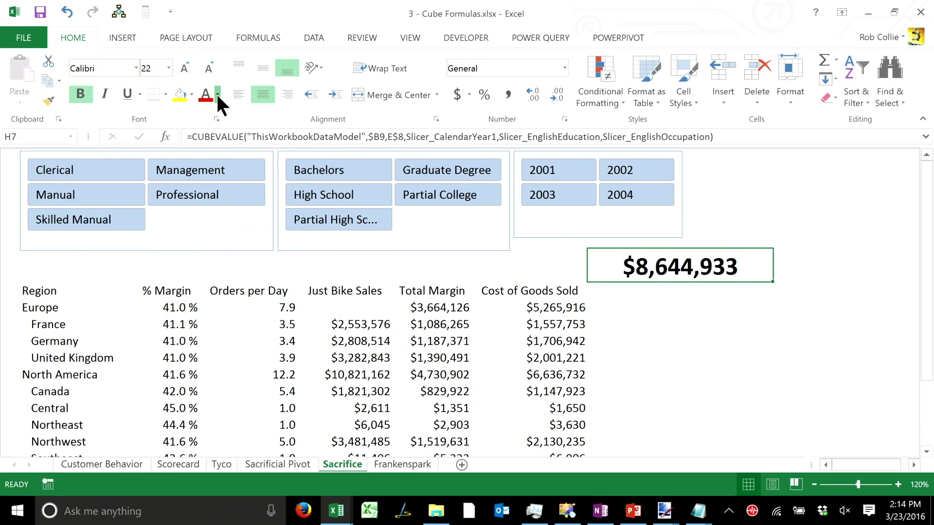
pyautogui.click(191, 94)
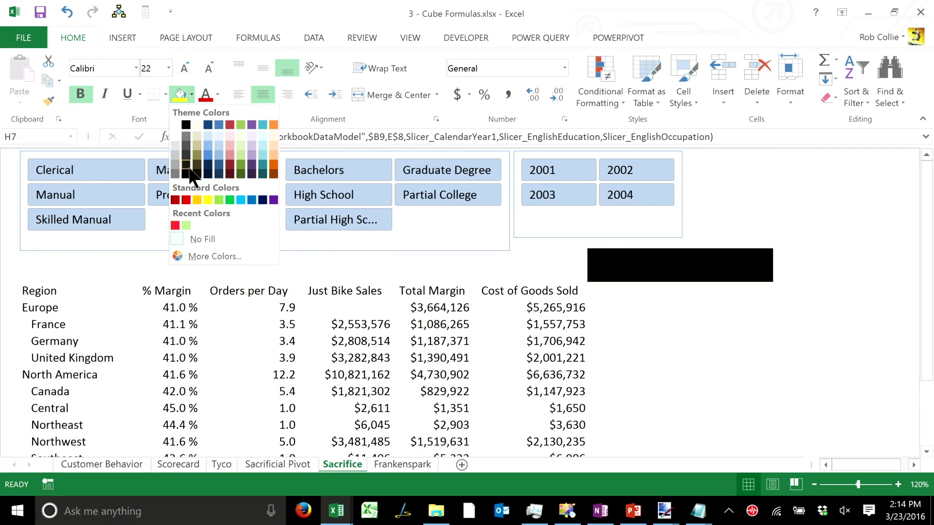
pyautogui.click(207, 199)
pyautogui.click(428, 389)
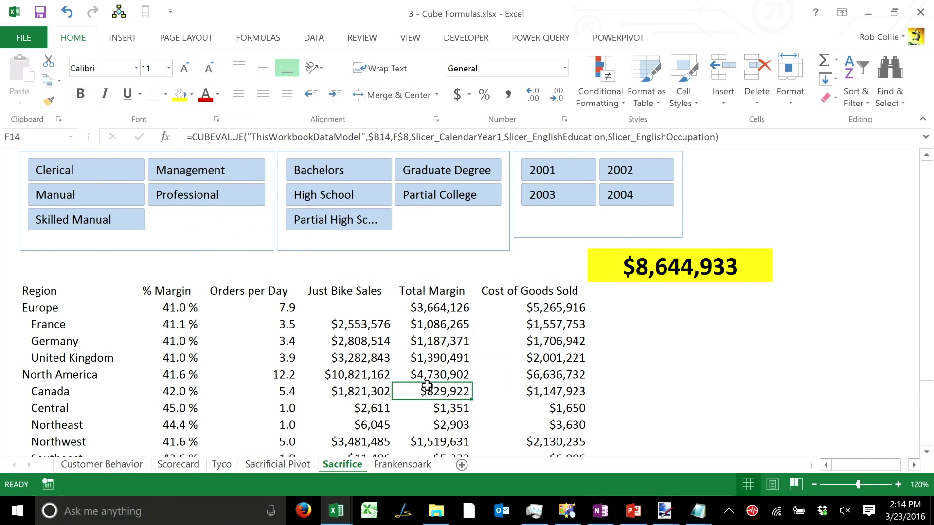
# Slice the converted report by Graduate Degree and by the years 2001, 2002 and finally 2003.
pyautogui.click(450, 173)
pyautogui.click(539, 162)
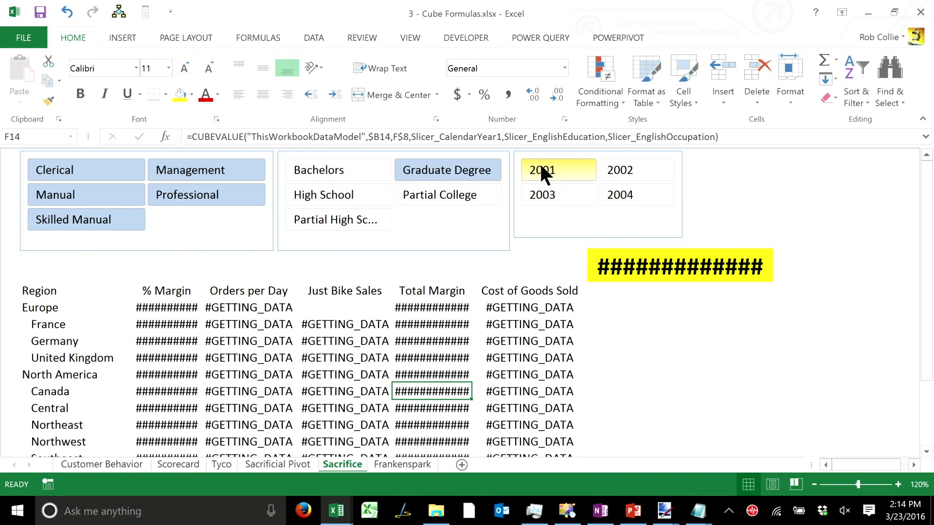
pyautogui.click(607, 170)
pyautogui.click(575, 197)
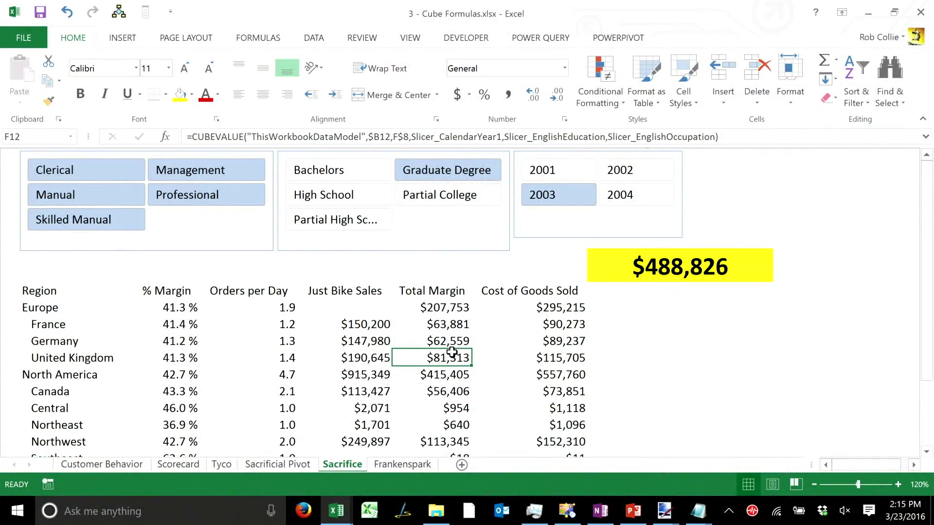
# Start a CUBEVALUE formula in cell H10 using the "ThisWorkbookDataModel" connection.
pyautogui.click(683, 327)
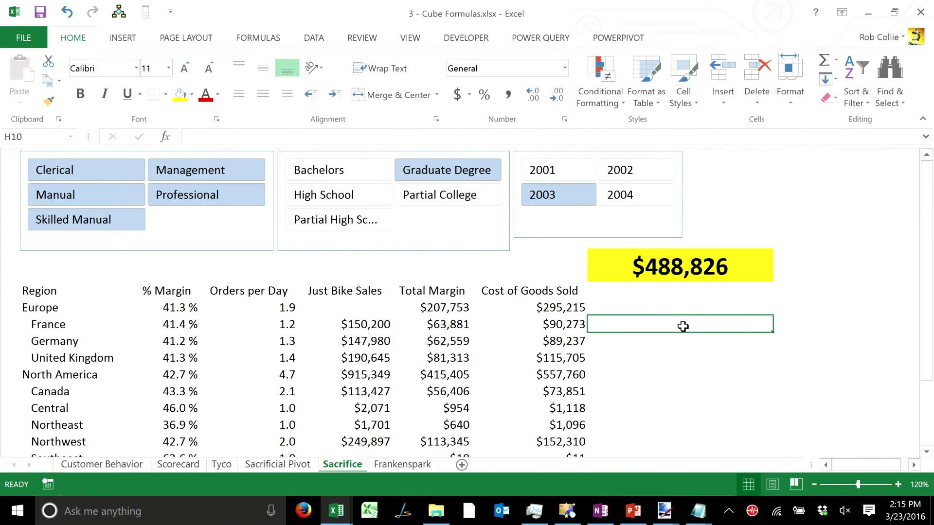
pyautogui.write('=cube')
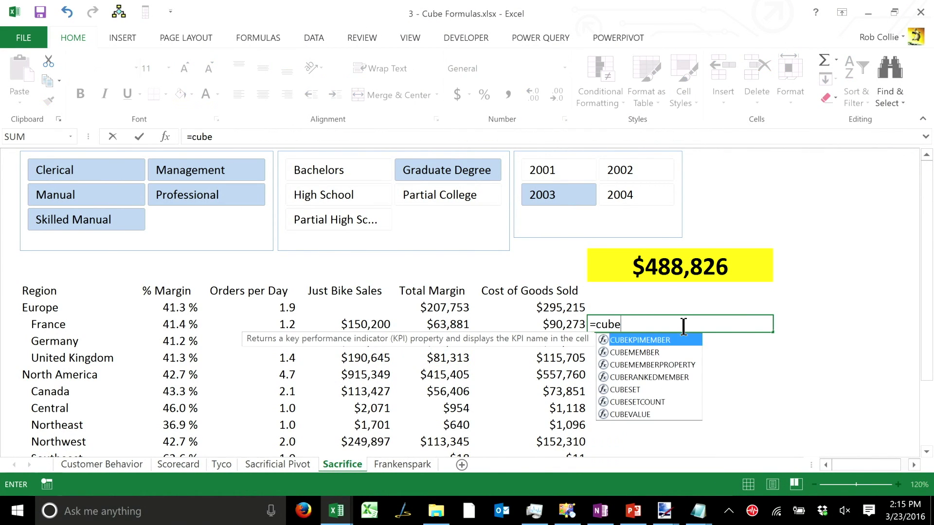
pyautogui.press('Down')
pyautogui.press('Down')
pyautogui.press('Down')
pyautogui.press('Down')
pyautogui.press('Down')
pyautogui.press('Down')
pyautogui.press('Tab')
pyautogui.write('"')
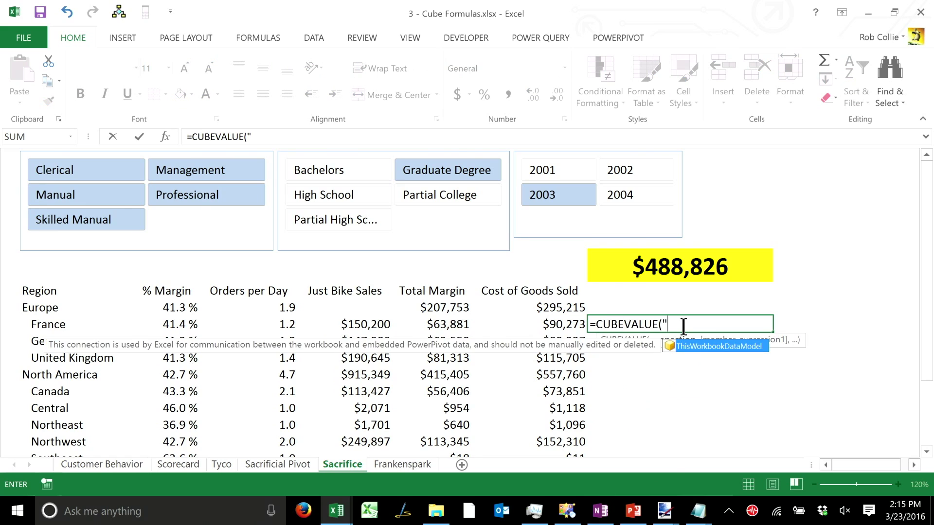
pyautogui.press('Tab')
pyautogui.write('","')
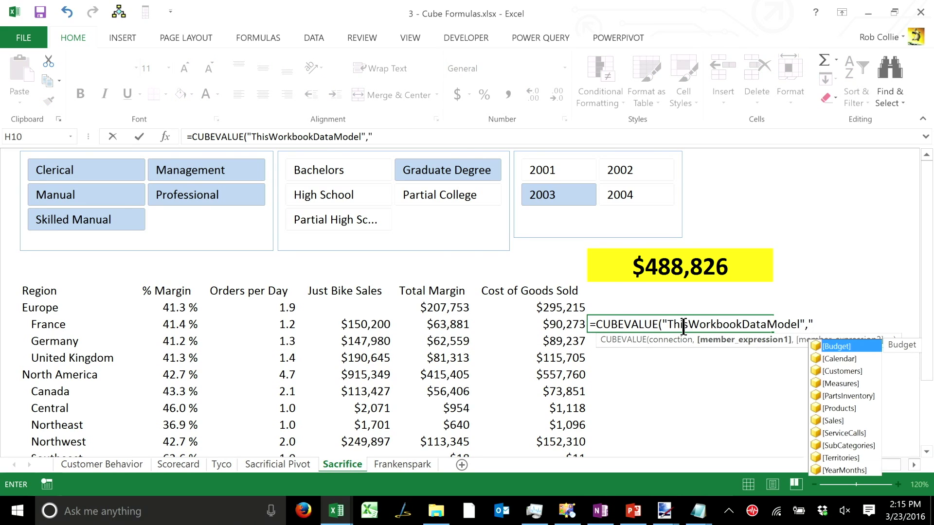
# Complete the H10 CUBEVALUE formula with the member expression "[Measures].[Total Sales]" and enter it.
pyautogui.press('Down')
pyautogui.press('Down')
pyautogui.press('Down')
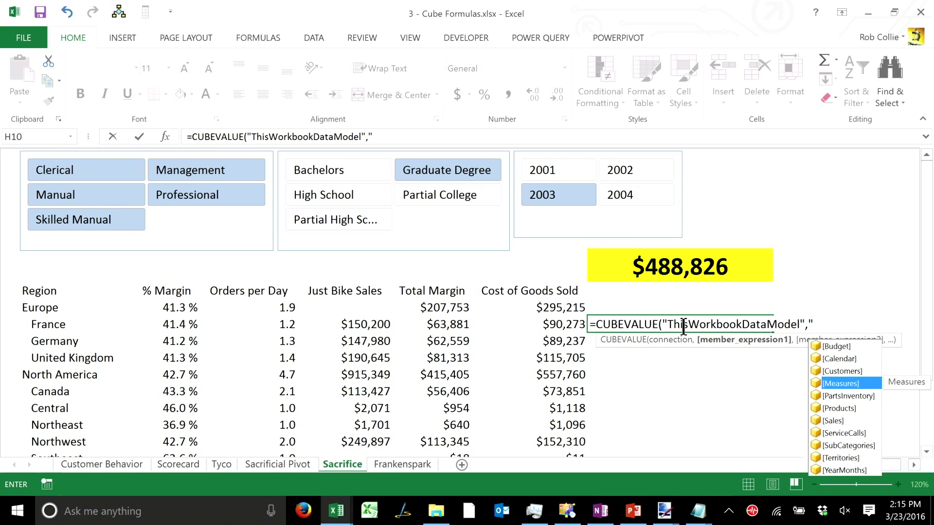
pyautogui.press('Tab')
pyautogui.write('.')
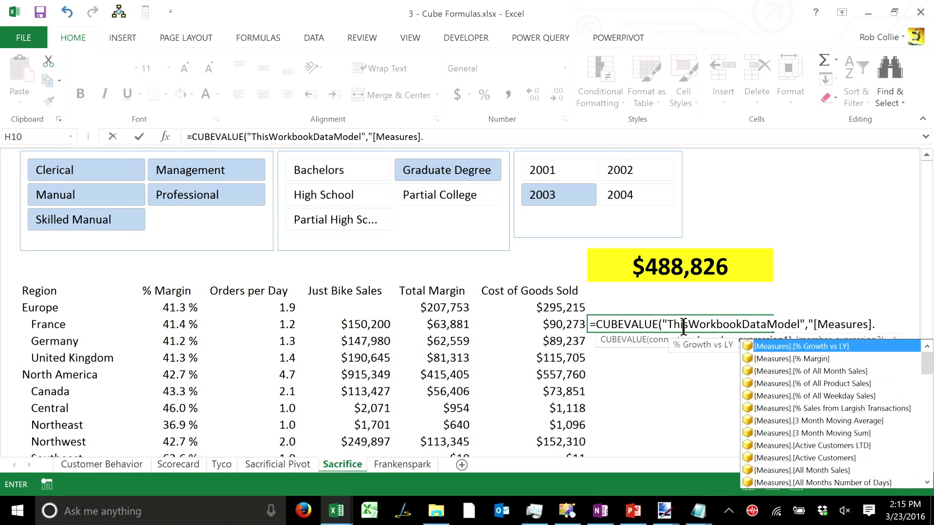
pyautogui.write('[Tot')
pyautogui.press('Down')
pyautogui.press('Down')
pyautogui.press('Tab')
pyautogui.write('")')
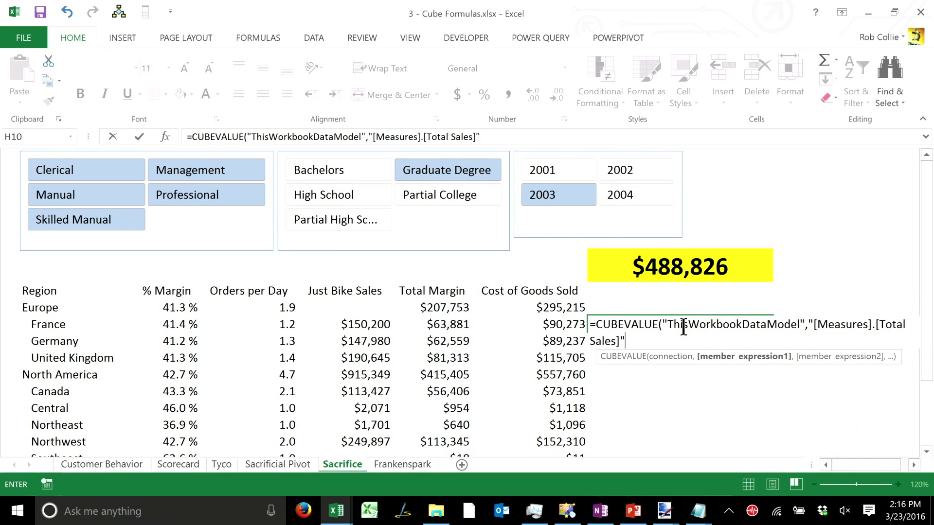
pyautogui.press('Return')
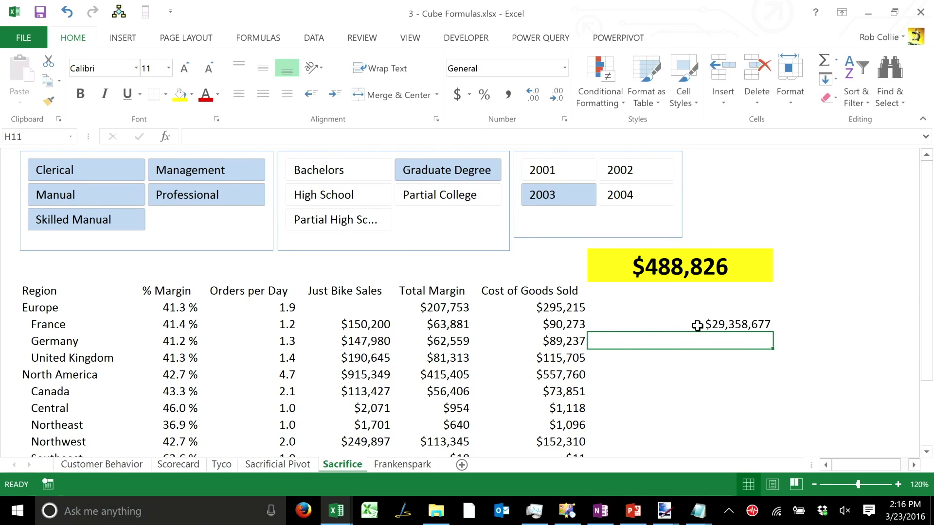
# Enlarge the font of cell H10 to 20 and slice the report by 2001 and finally 2004.
pyautogui.click(686, 324)
pyautogui.click(181, 68)
pyautogui.click(181, 68)
pyautogui.click(181, 68)
pyautogui.click(180, 68)
pyautogui.click(181, 68)
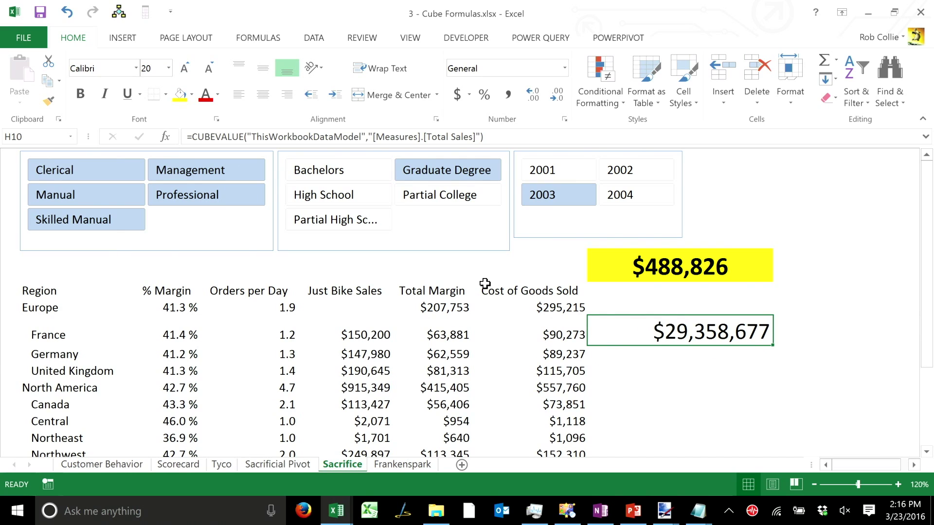
pyautogui.click(573, 173)
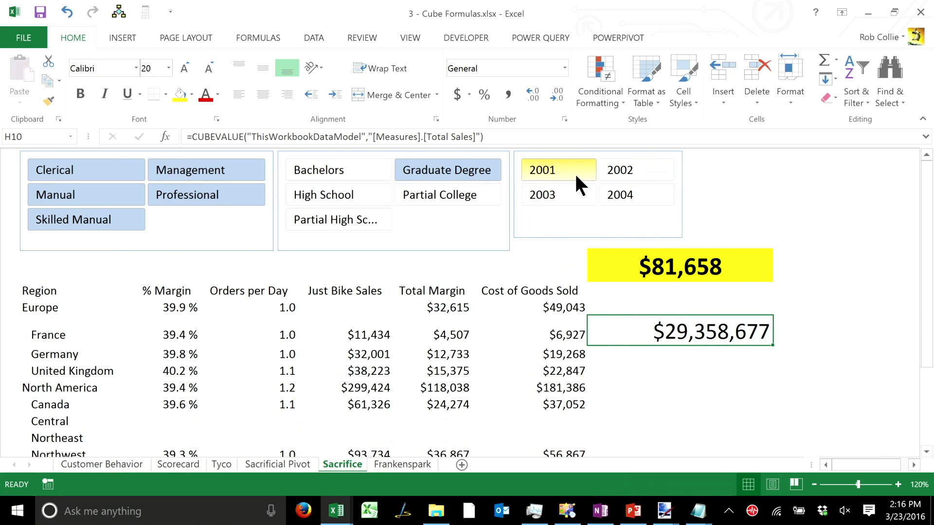
pyautogui.click(632, 194)
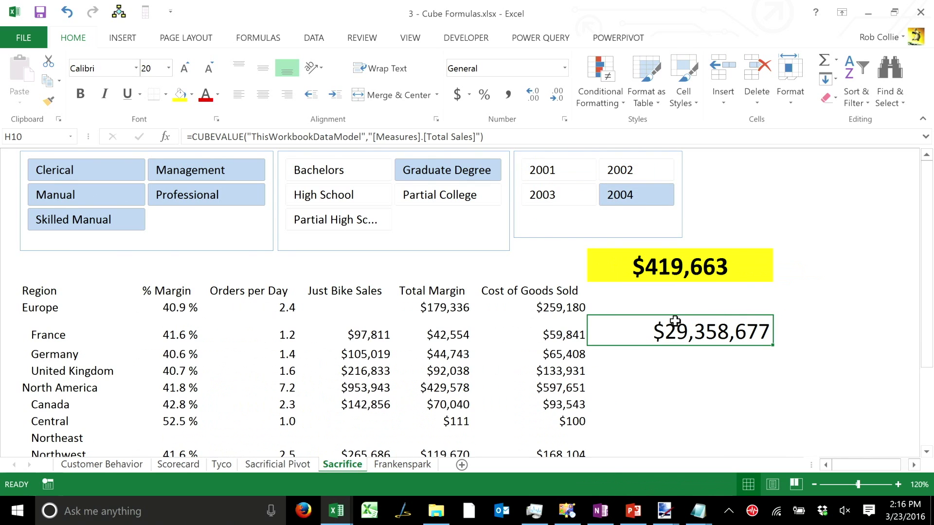
# Add Slicer_CalendarYear1 as a further argument to the CUBEVALUE formula in cell H10.
pyautogui.click(507, 138)
pyautogui.press('BackSpace')
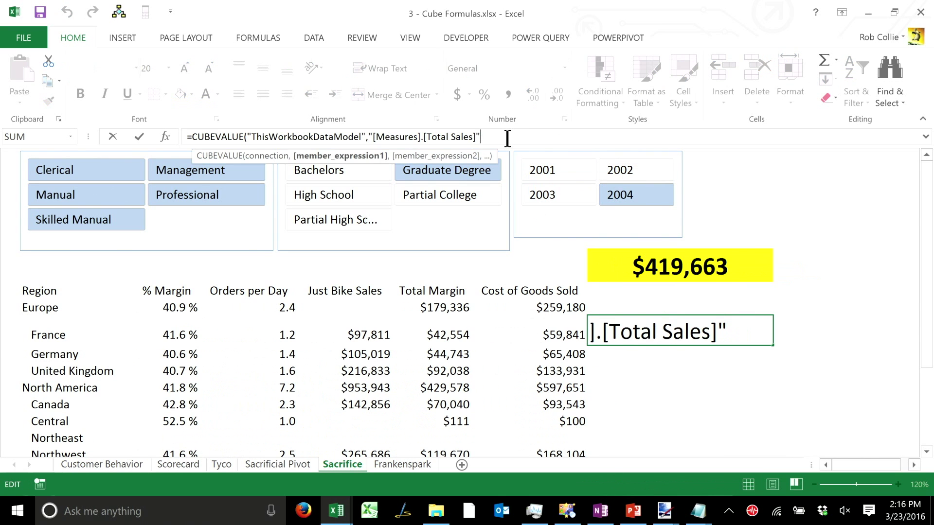
pyautogui.write(',slic')
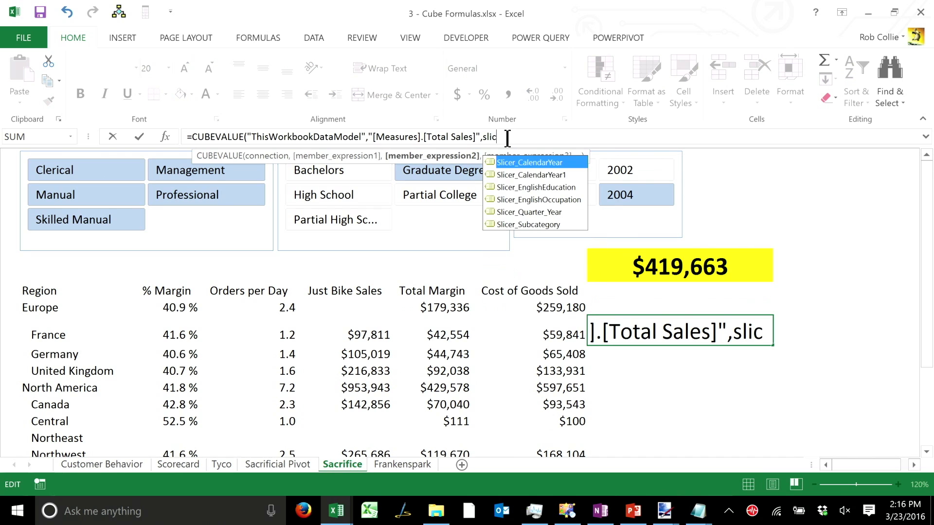
pyautogui.press('Tab')
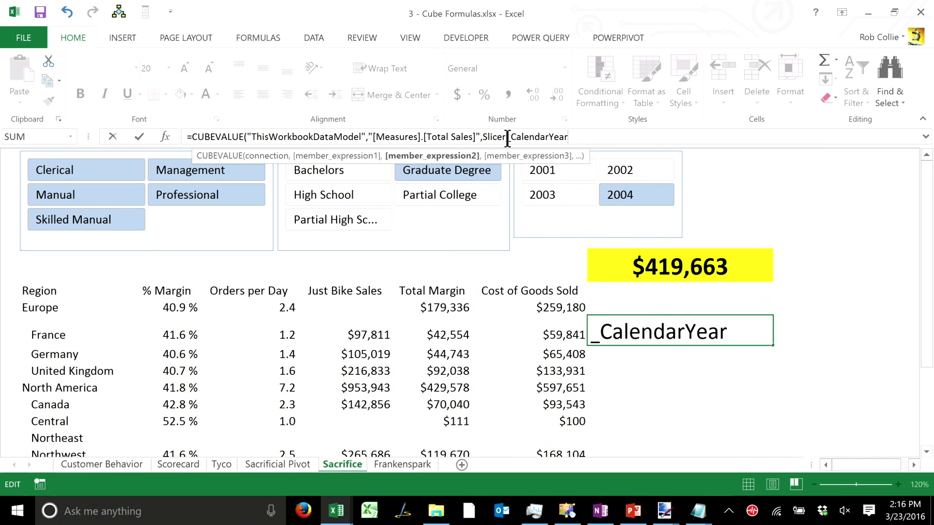
pyautogui.write('1)')
pyautogui.press('Return')
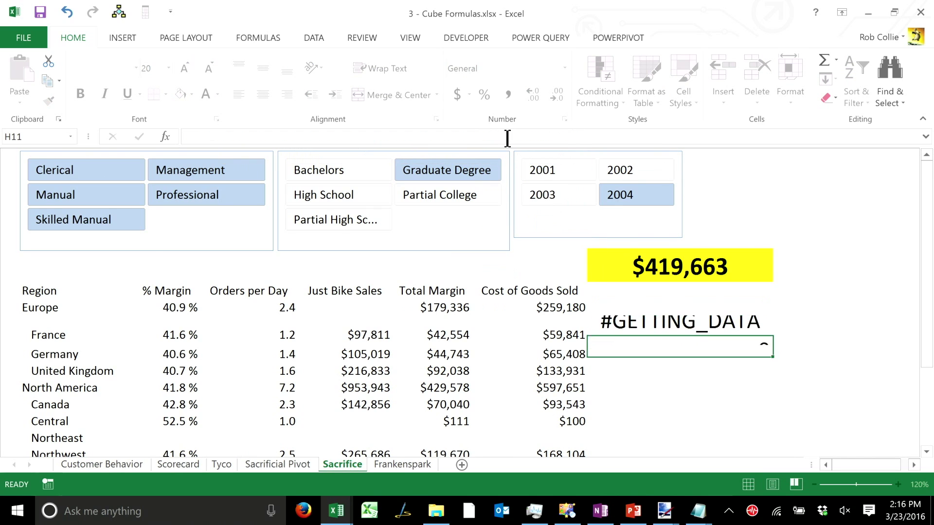
# Test the year slicer on the H10 total with 2002, 2001, 2003 and finally 2004.
pyautogui.click(614, 171)
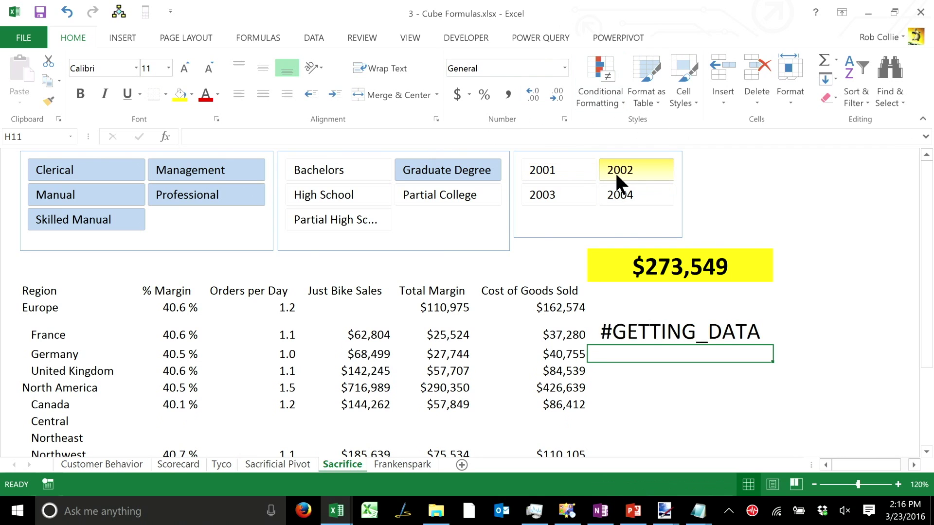
pyautogui.click(554, 171)
pyautogui.click(553, 201)
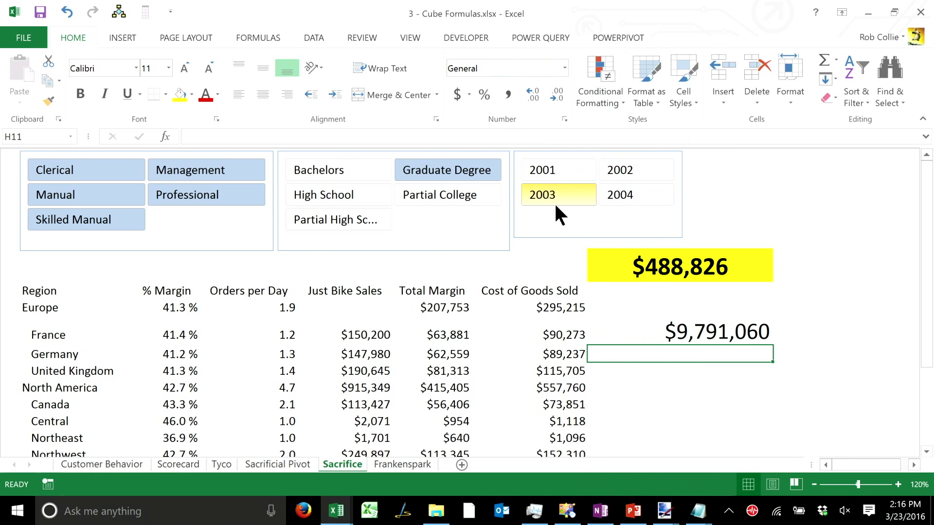
pyautogui.click(624, 201)
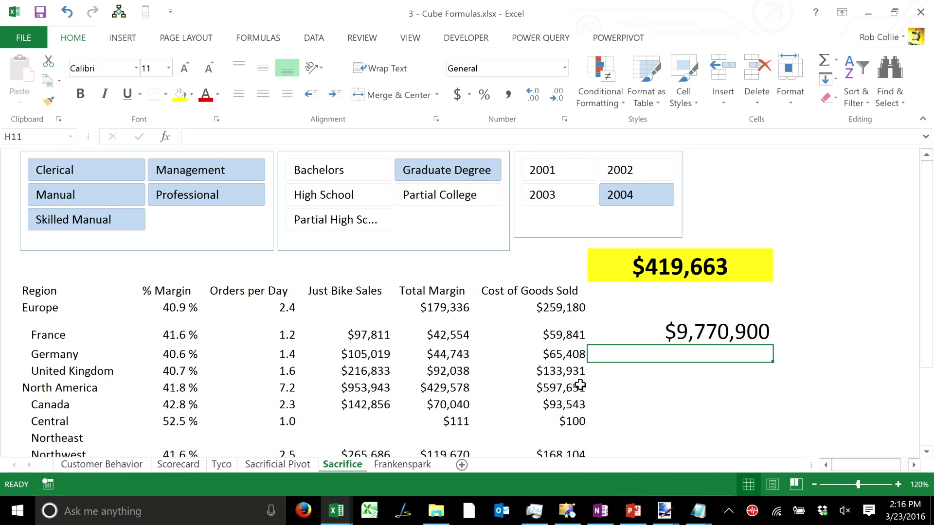
# Switch to PowerPoint, present slide 3 "The sexiest visualization of MDIS 2016" with its two animations, and end the show.
pyautogui.click(633, 511)
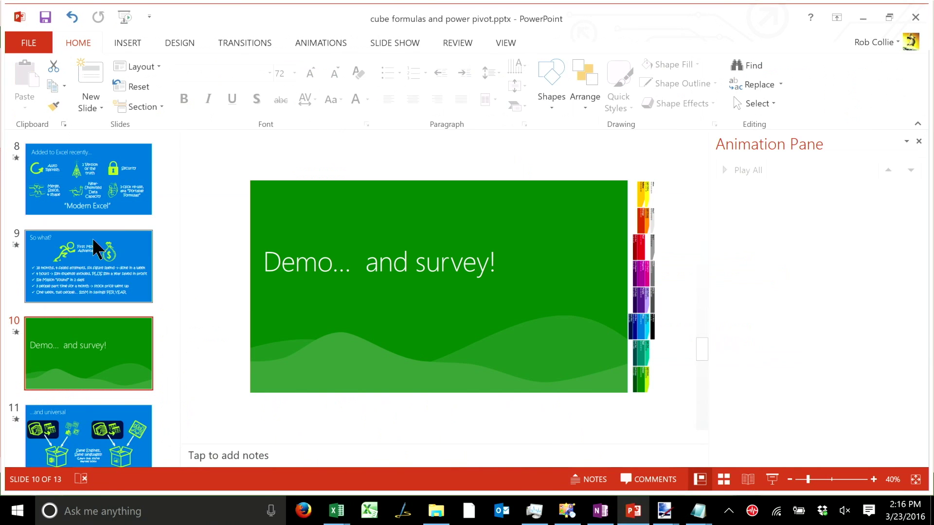
pyautogui.moveTo(177, 263); pyautogui.dragTo(176, 196)
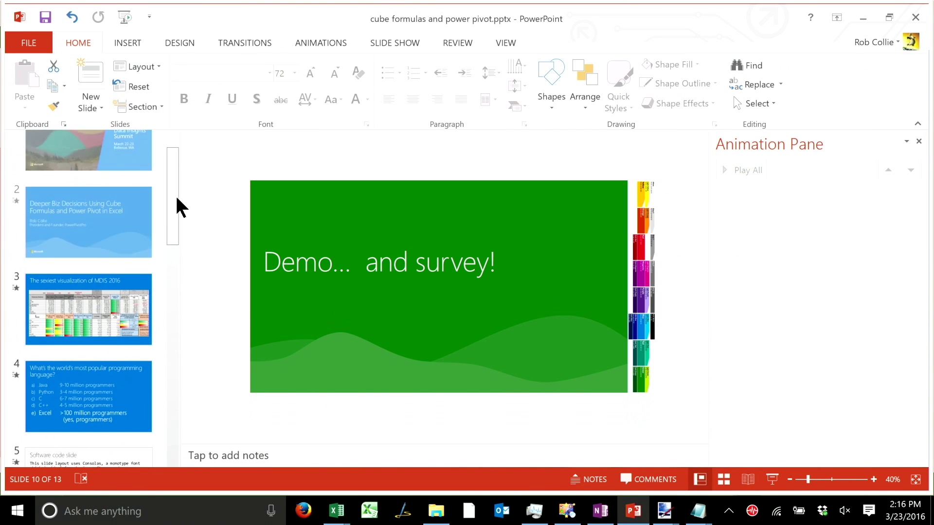
pyautogui.click(108, 325)
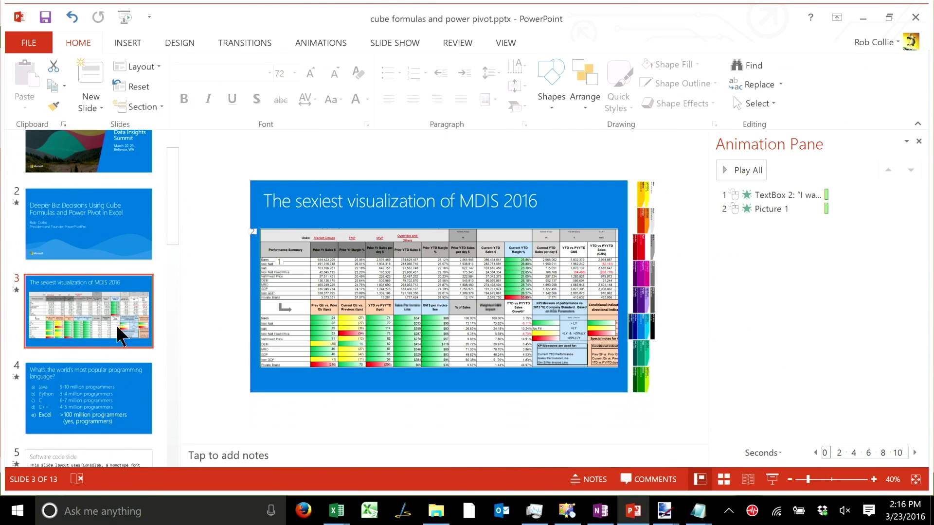
pyautogui.click(772, 480)
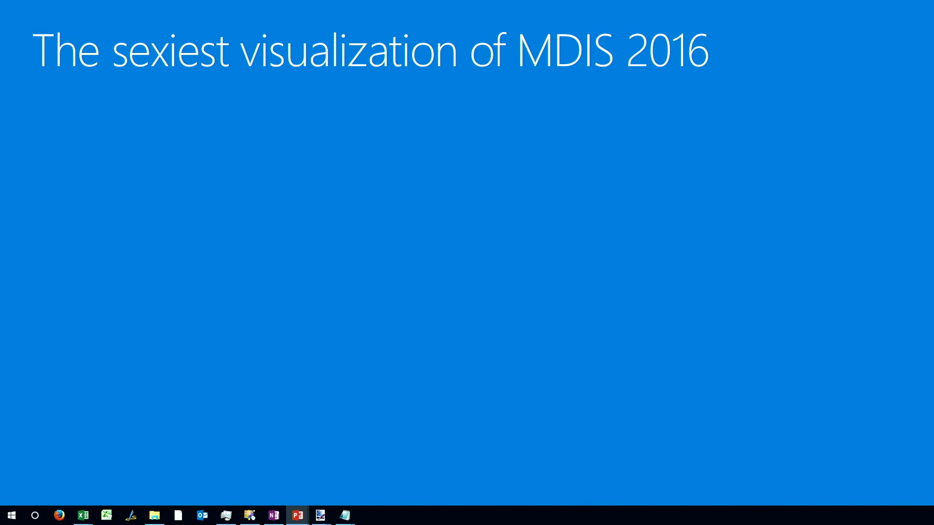
pyautogui.press('Right')
pyautogui.press('Right')
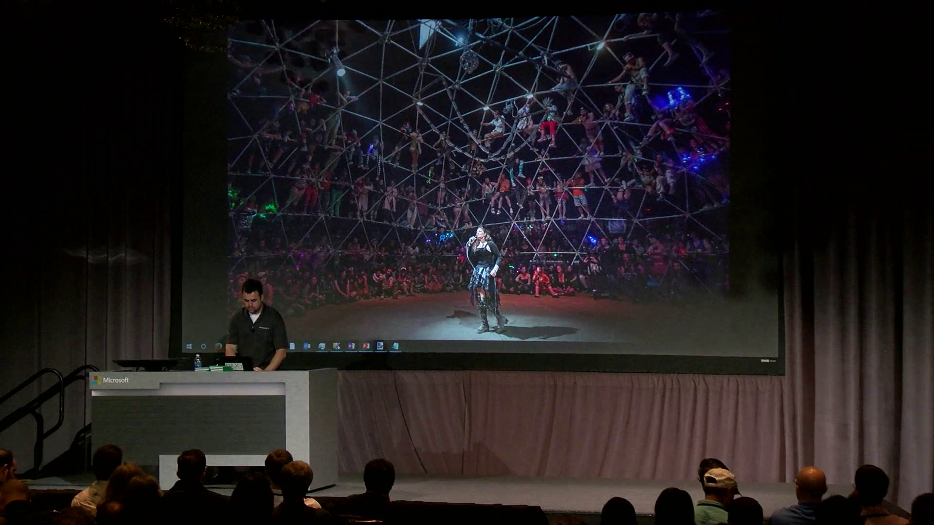
pyautogui.press('Escape')
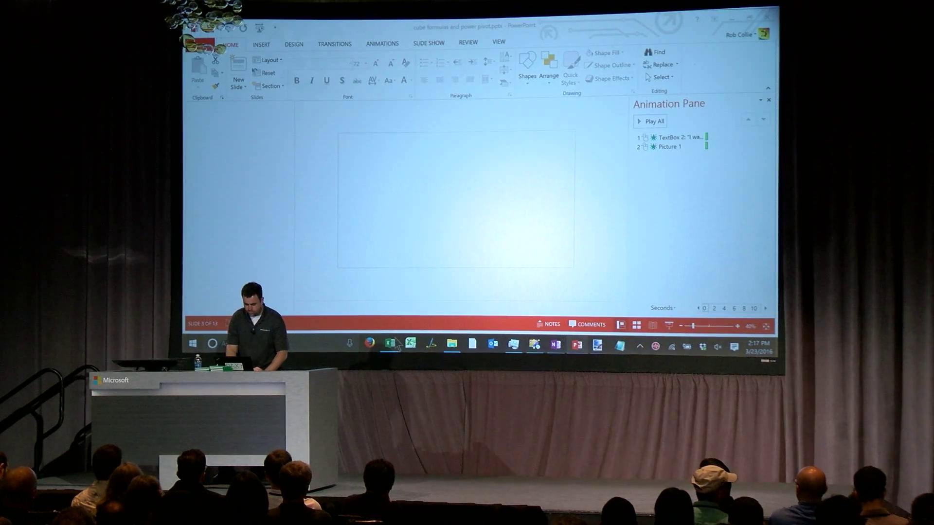
# Open the workbook 4 - CalGrid 2013.xlsm from File Explorer and enable its disabled active content.
pyautogui.moveTo(394, 344)
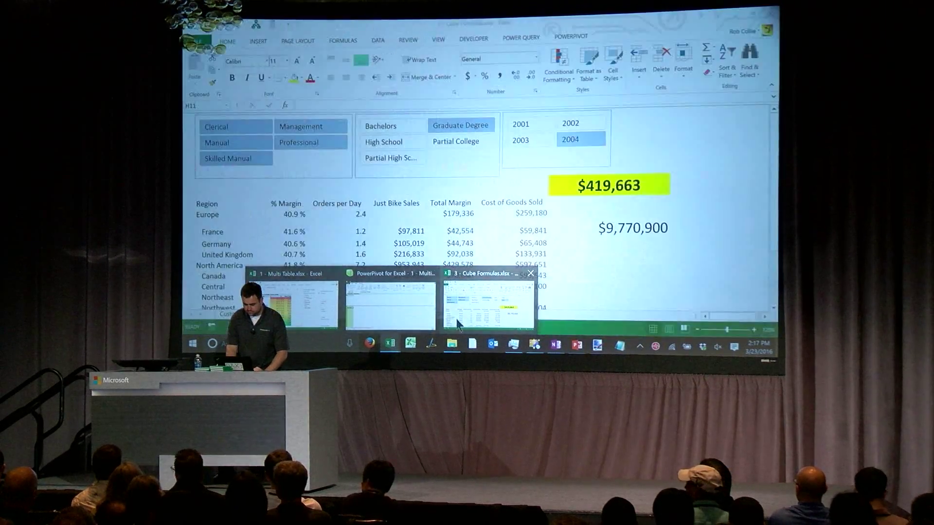
pyautogui.click(452, 344)
pyautogui.click(379, 219)
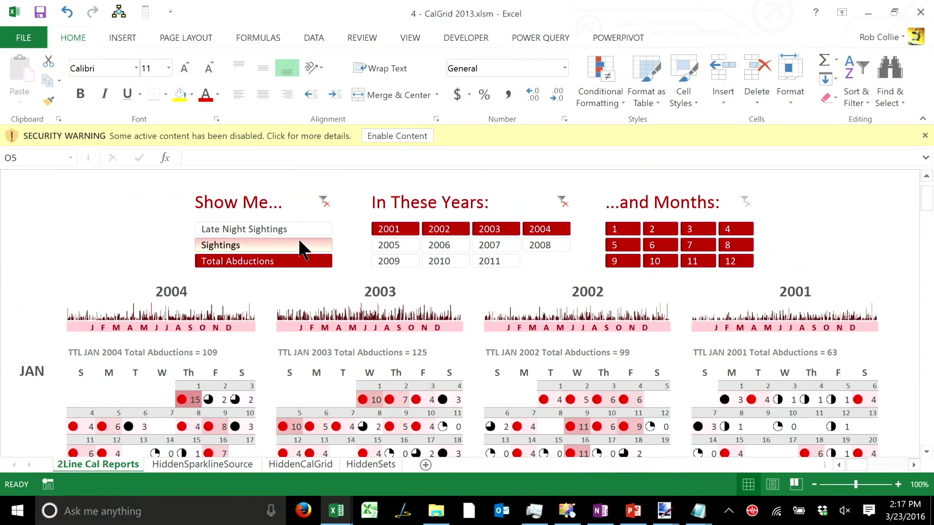
pyautogui.click(396, 135)
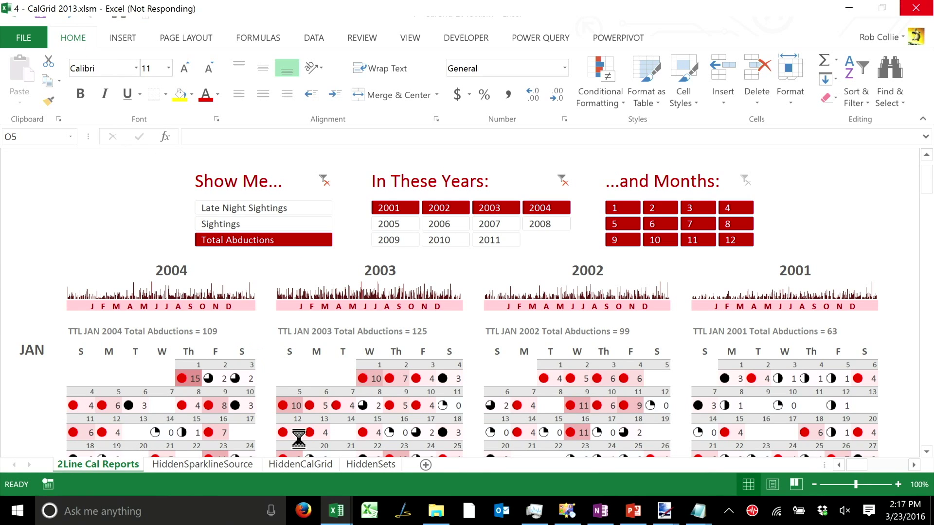
# Check the other open Excel windows by switching to the PowerPivot window and the 1 - Multi Table.xlsx workbook.
pyautogui.moveTo(337, 513)
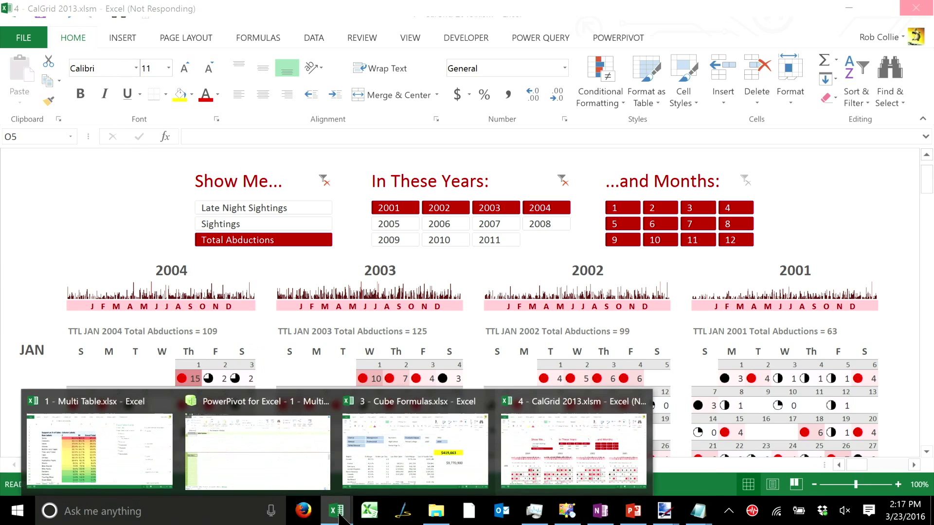
pyautogui.click(286, 431)
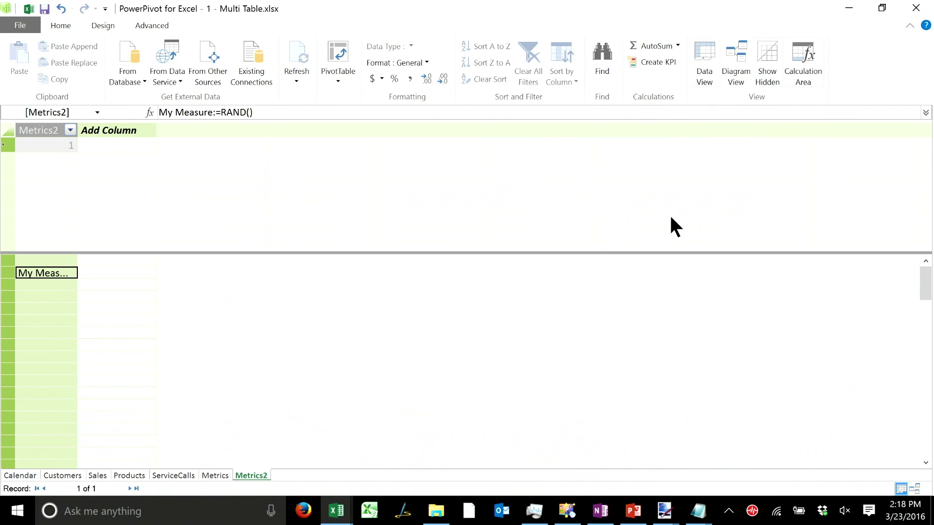
pyautogui.moveTo(337, 511)
pyautogui.click(113, 441)
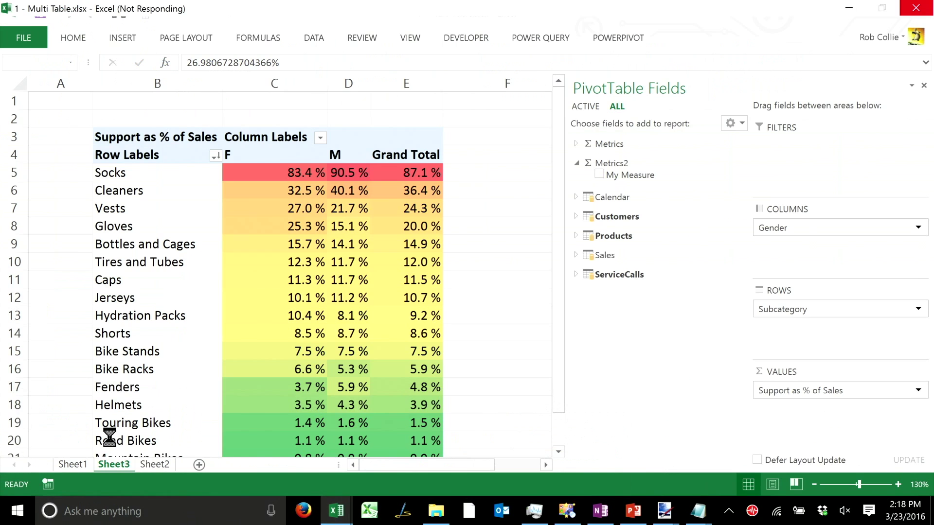
# Open Task Manager and end the unresponsive Excel task.
pyautogui.click(721, 518)
pyautogui.click(718, 516)
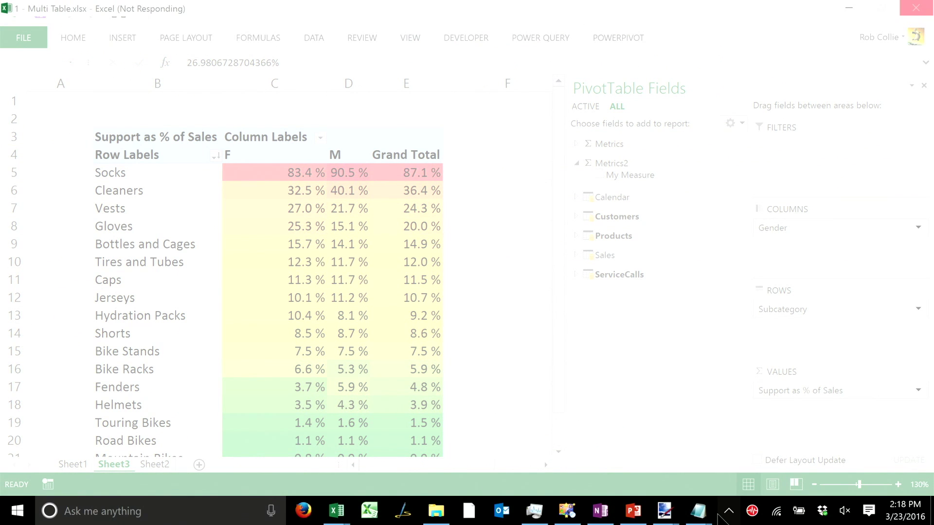
pyautogui.rightClick(720, 519)
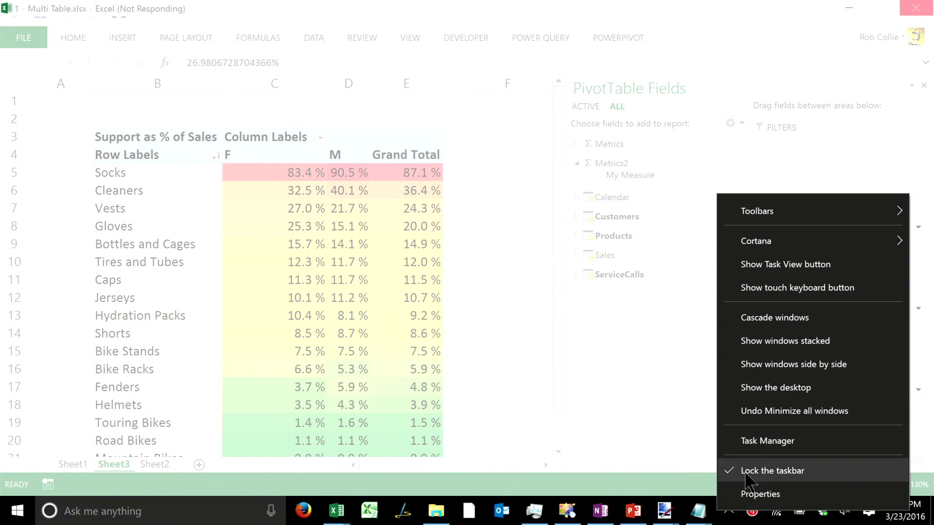
pyautogui.click(742, 443)
pyautogui.click(142, 172)
pyautogui.click(475, 450)
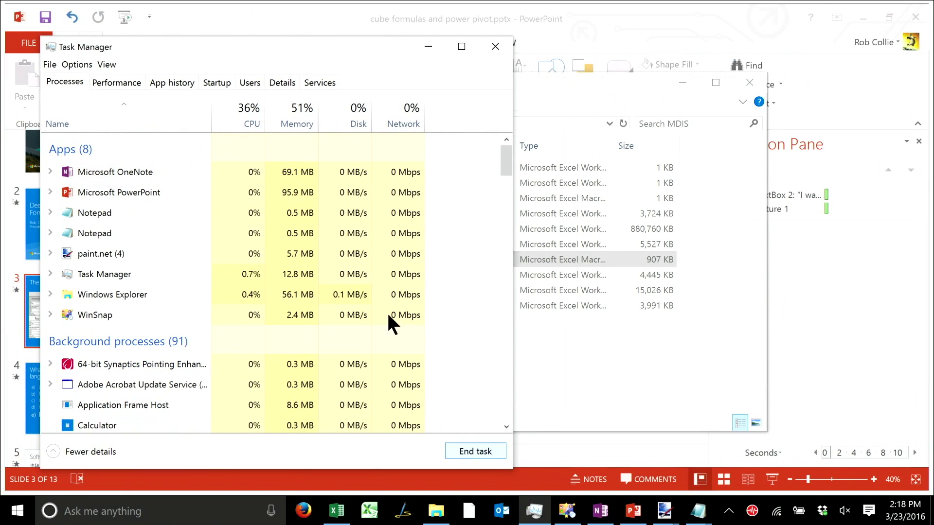
# Minimize Task Manager and reopen 4 - CalGrid 2013.xlsm from the MDIS folder.
pyautogui.click(428, 47)
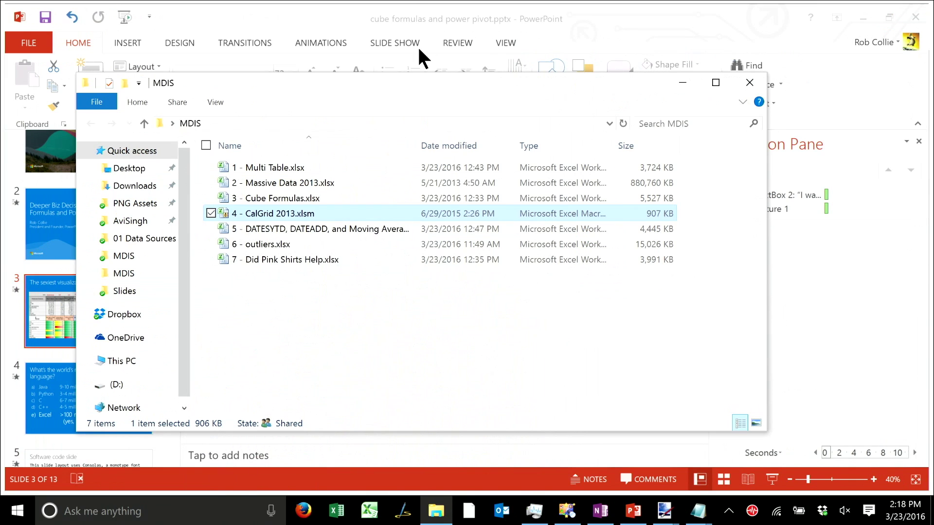
pyautogui.doubleClick(287, 210)
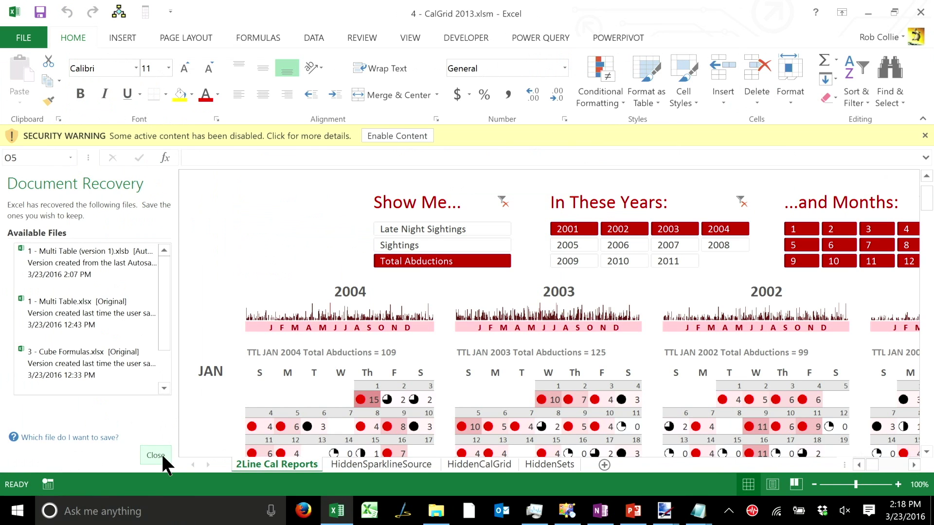
# Dismiss the list of recovered documents and enable the workbook's disabled active content.
pyautogui.click(156, 454)
pyautogui.click(321, 259)
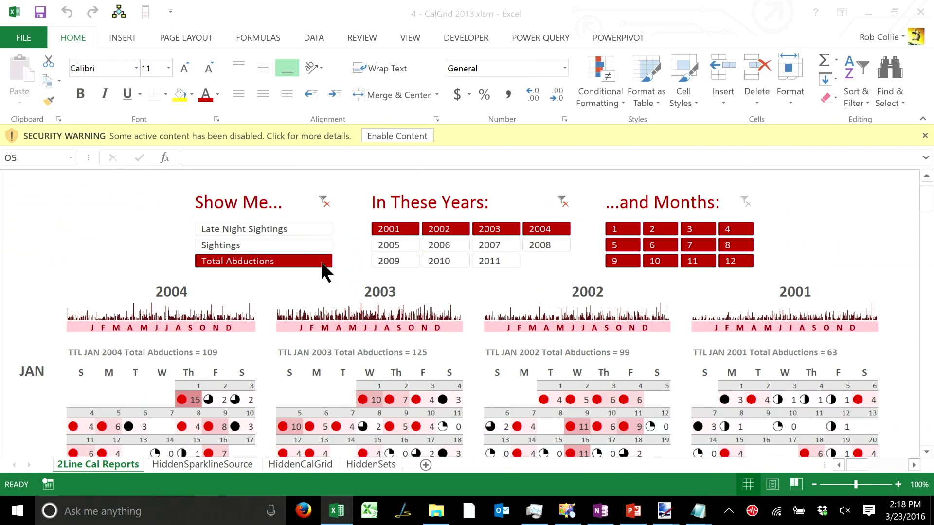
pyautogui.click(398, 137)
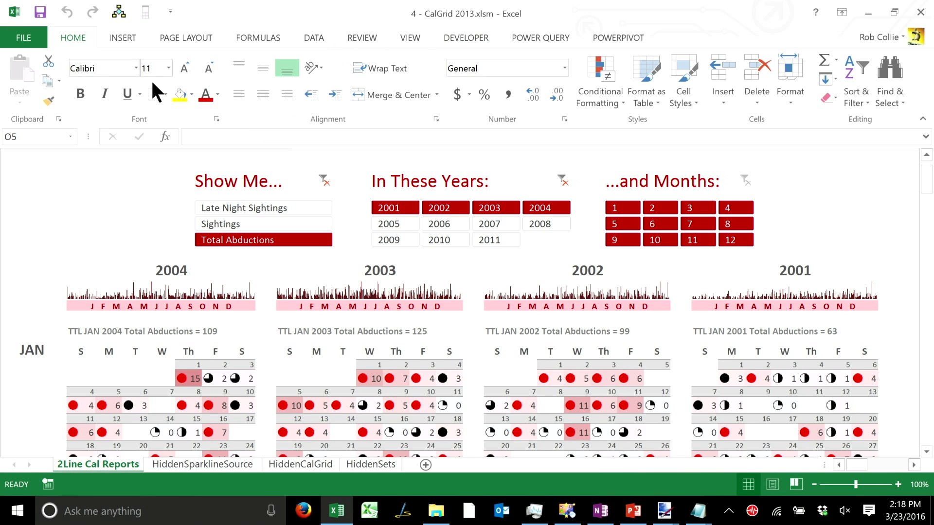
# Collapse the ribbon and switch the calendar report's measure first to Sightings, finishing with Late Night Sightings.
pyautogui.doubleClick(80, 40)
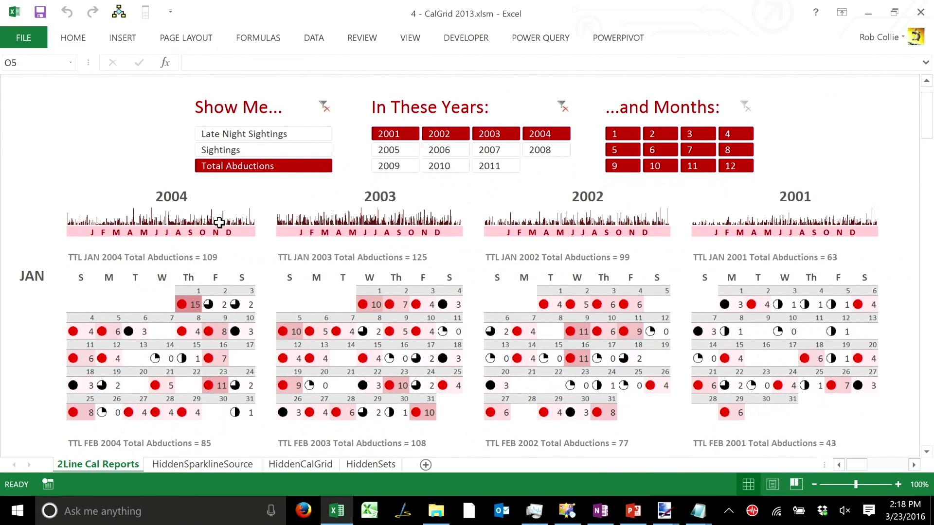
pyautogui.click(270, 148)
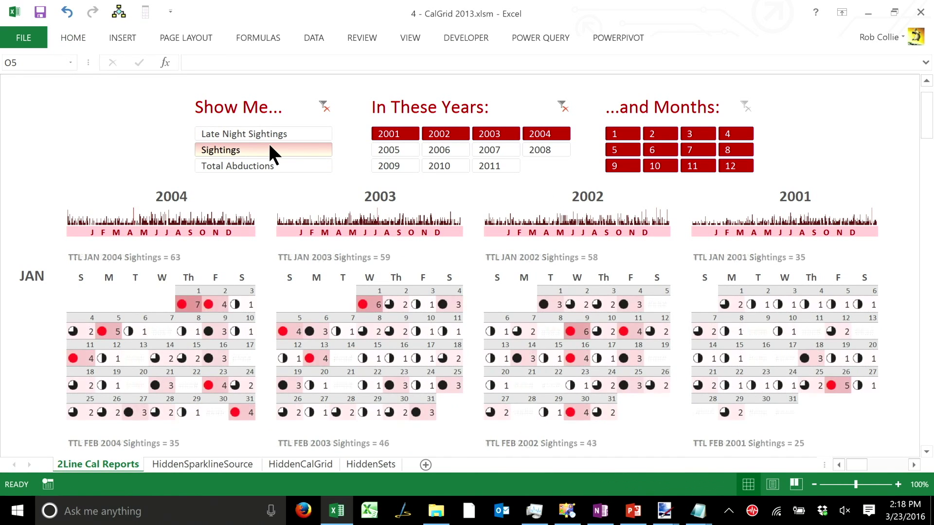
pyautogui.click(281, 134)
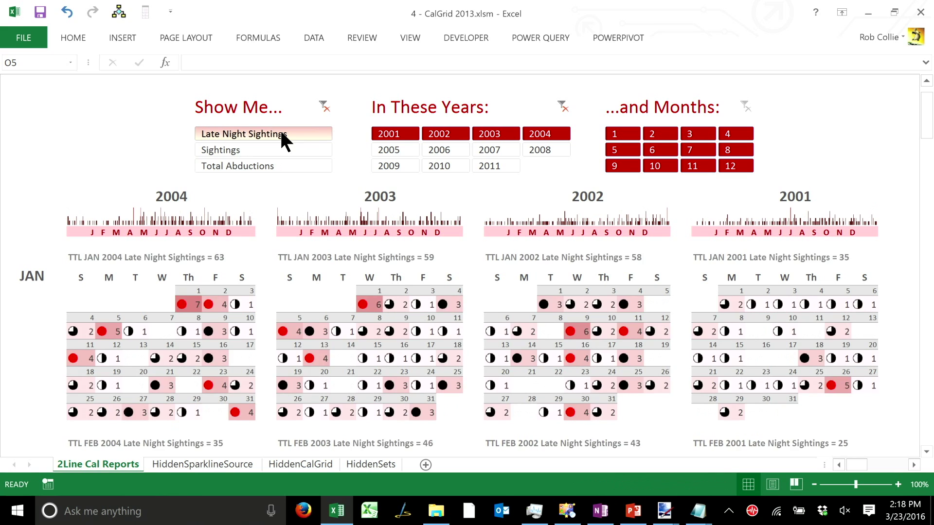
# Filter the calendar report to 2007 only, and clear the year filter to include all years.
pyautogui.click(496, 150)
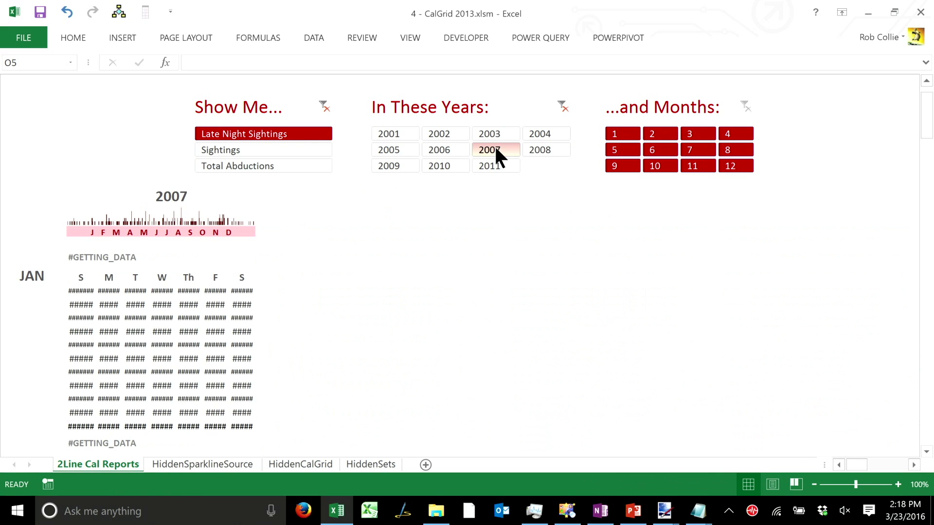
pyautogui.click(562, 106)
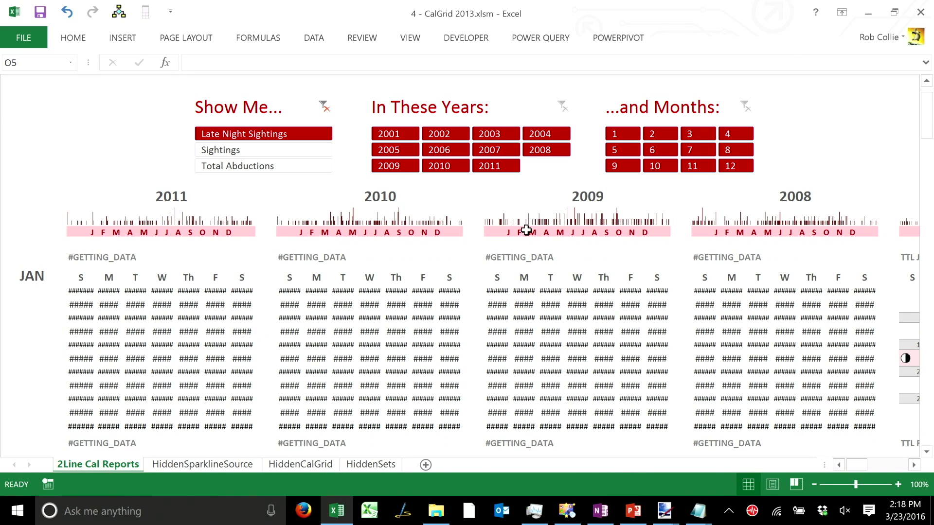